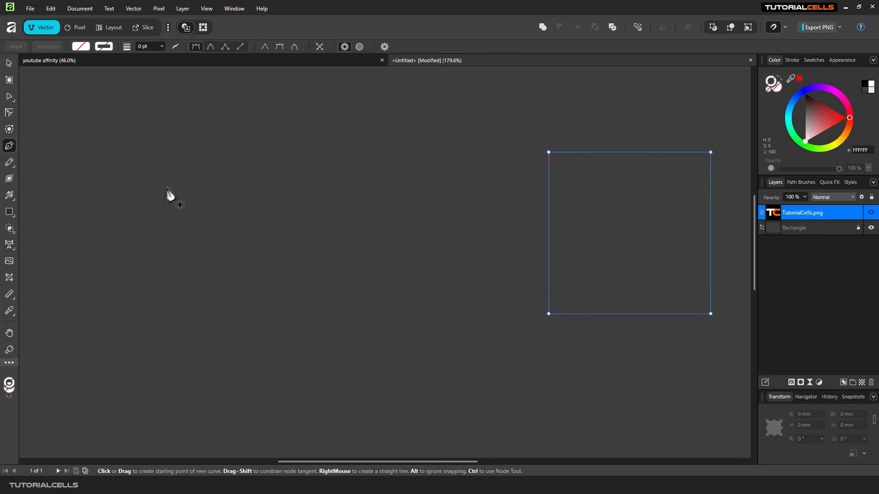
Draw a five-node zigzag of straight segments and switch the Pen to Polygon mode.
click(121, 218)
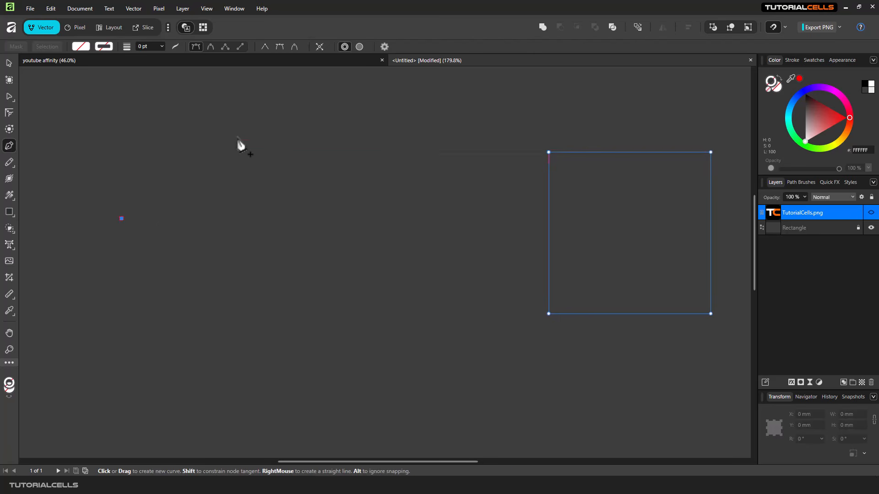
click(269, 142)
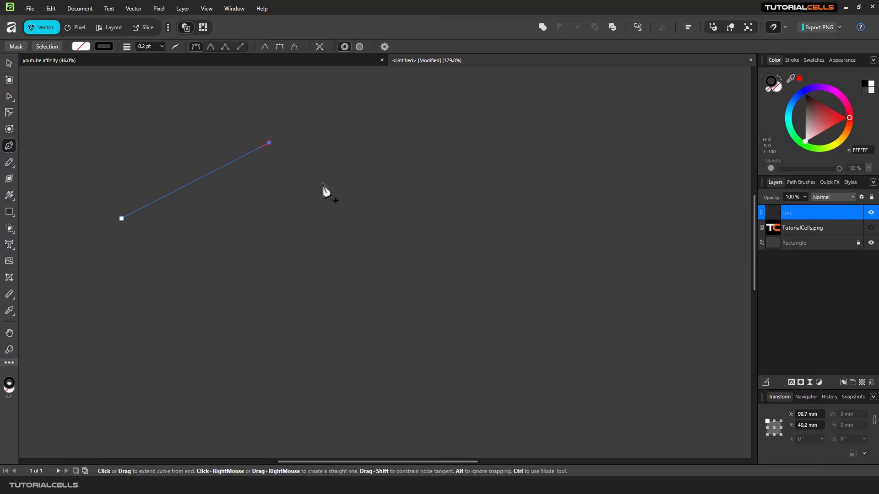
click(323, 193)
click(349, 237)
click(394, 215)
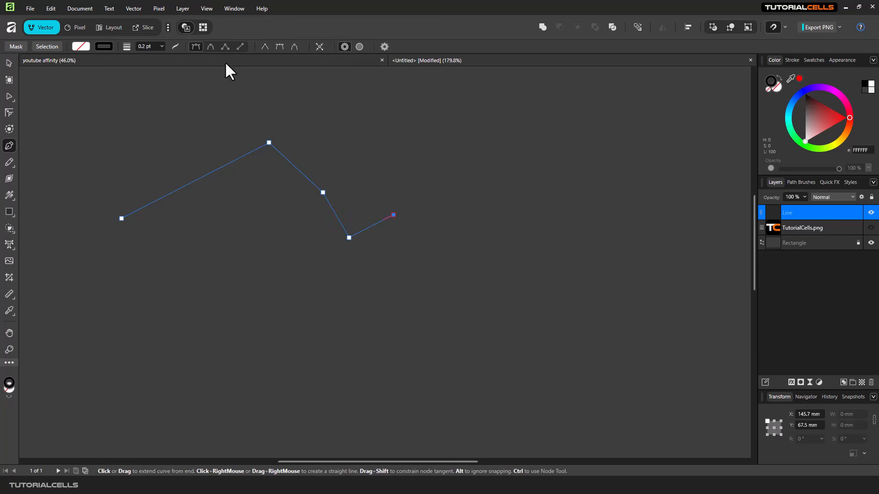
click(226, 47)
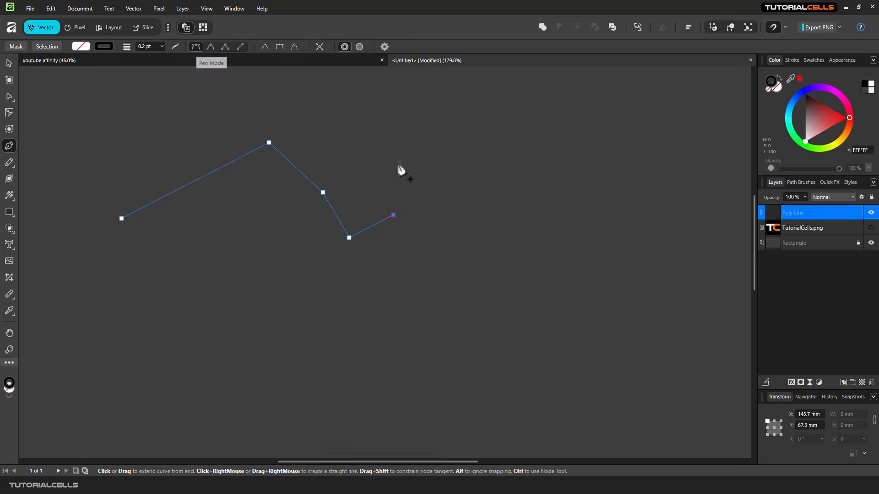
Drag out curved nodes from the zigzag's end so the path hooks down and loops back.
drag(521, 218, 538, 149)
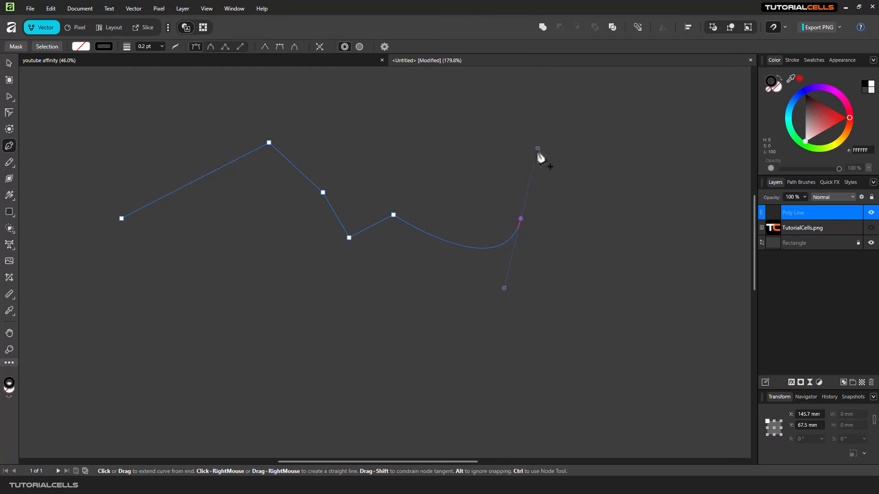
drag(472, 138, 431, 172)
right_click(543, 115)
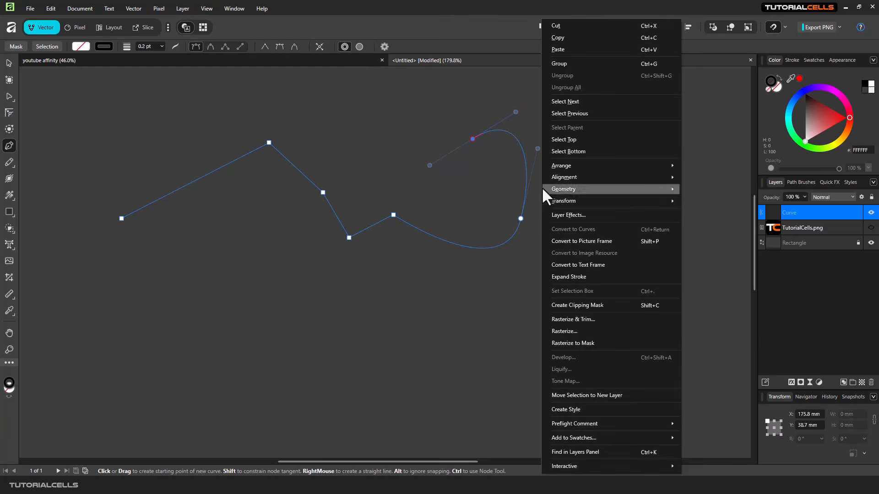
click(479, 111)
drag(479, 112, 477, 99)
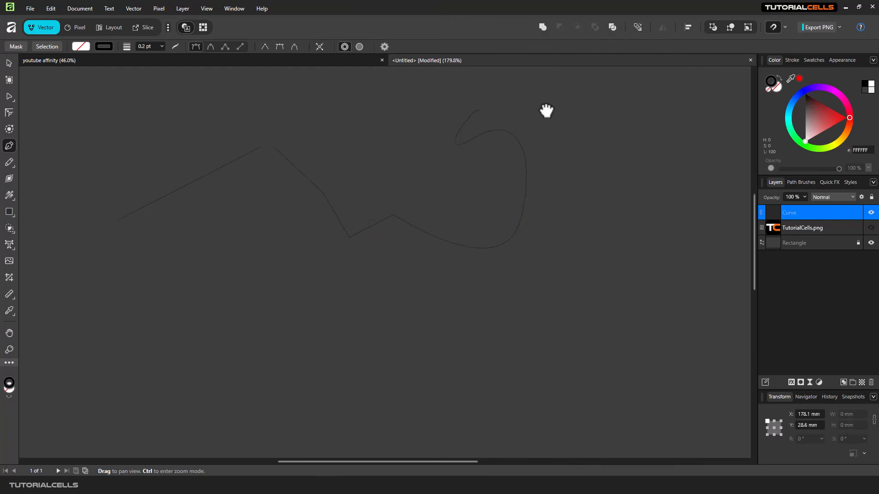
drag(545, 110, 575, 209)
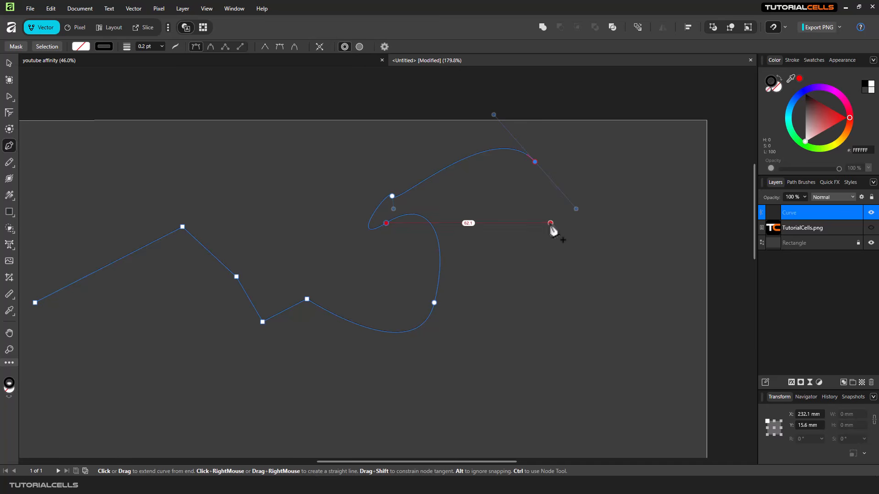
Add curved and straight nodes to the right of the loop, then undo the last node.
drag(494, 209, 576, 261)
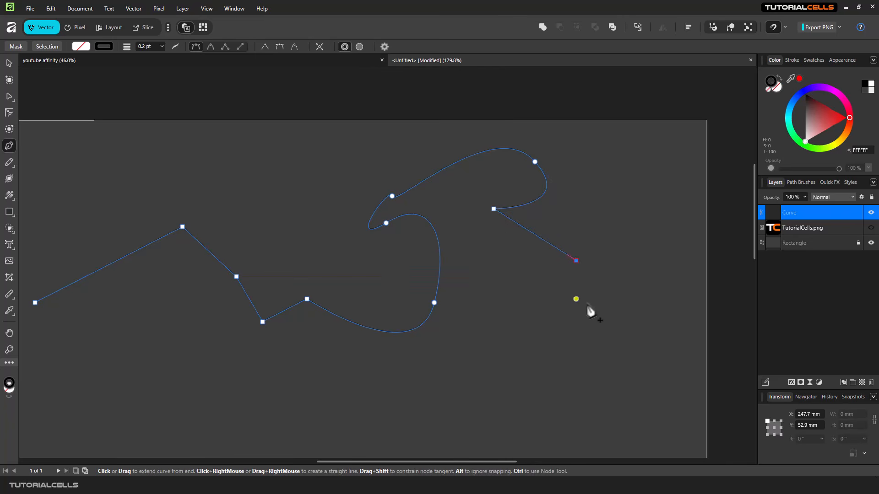
drag(592, 308, 560, 278)
mouse_move(562, 276)
mouse_down()
mouse_move(559, 302)
mouse_move(563, 271)
mouse_up()
click(513, 294)
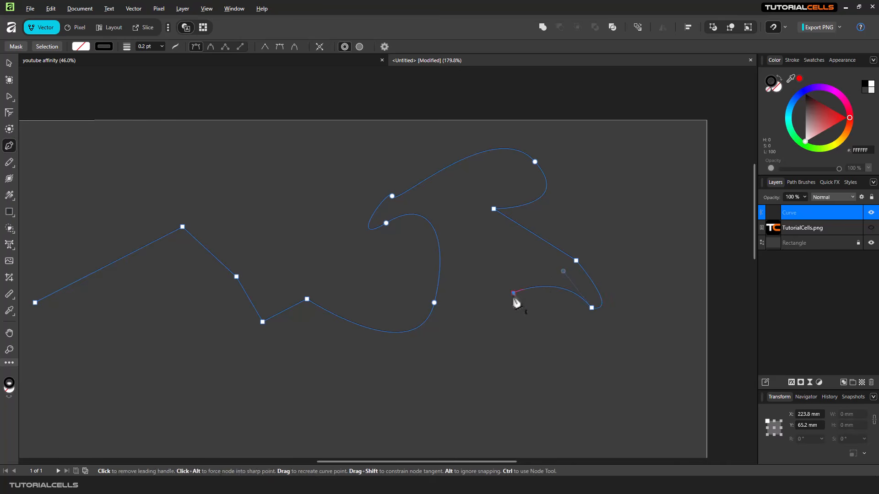
click(500, 333)
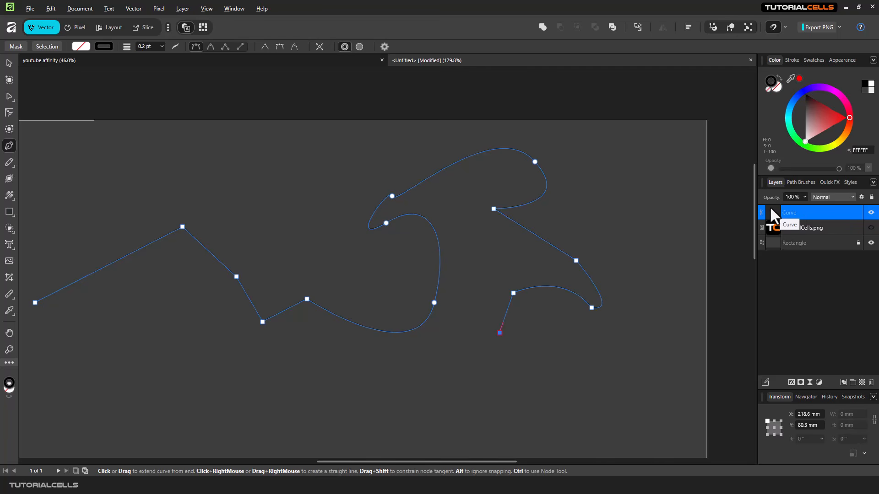
key(ctrl+z)
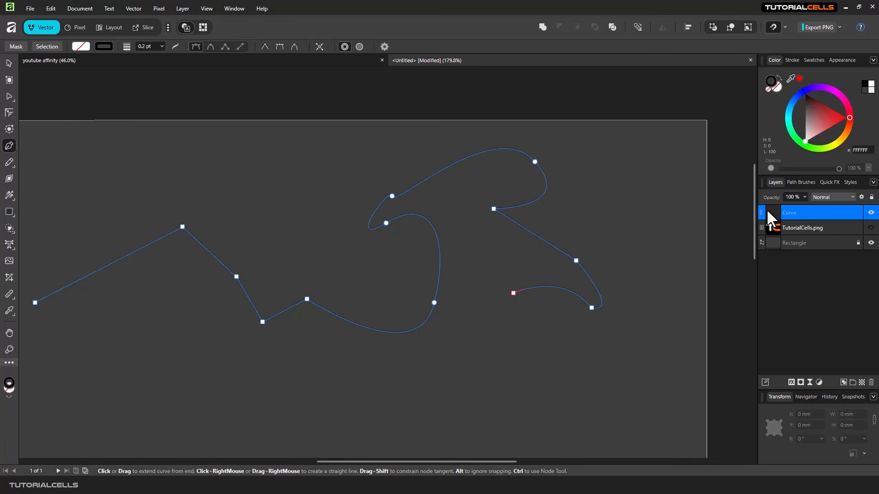
Delete the whole drawn curve and a stray short segment.
key(Delete)
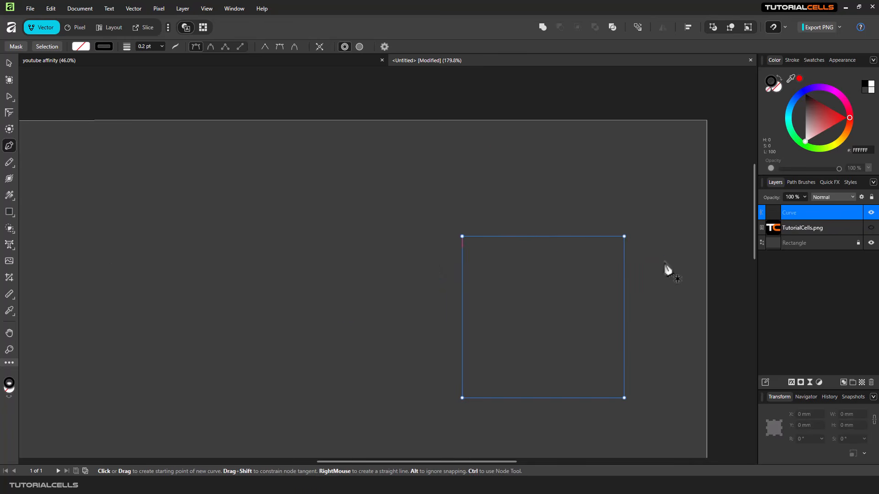
drag(289, 257, 421, 137)
click(194, 209)
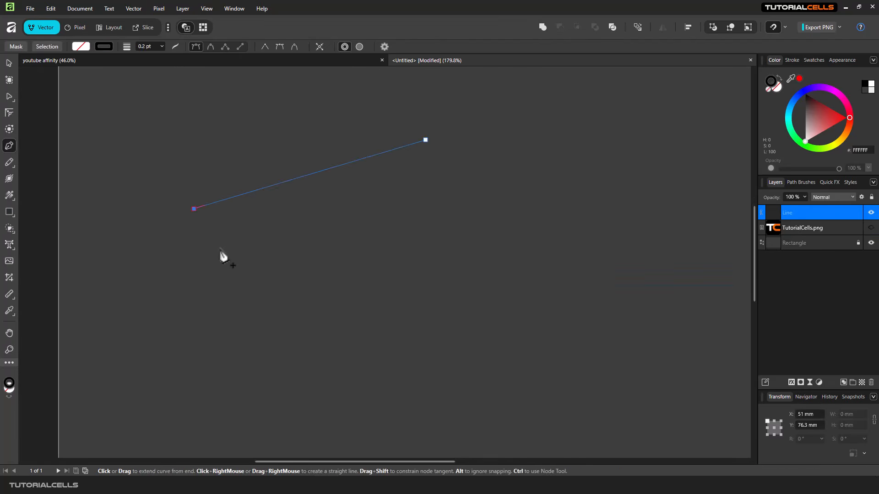
key(Delete)
Draw a new wavy curve rising from the lower left toward the top of the canvas.
click(169, 253)
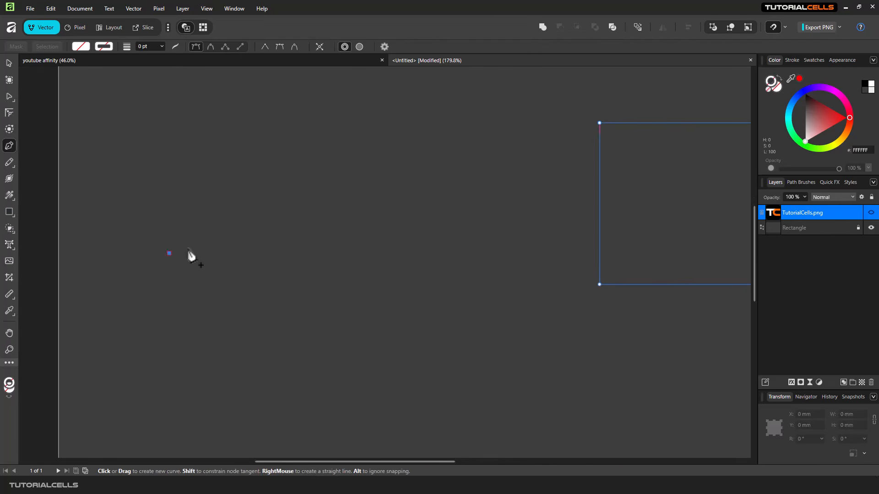
drag(310, 168, 369, 218)
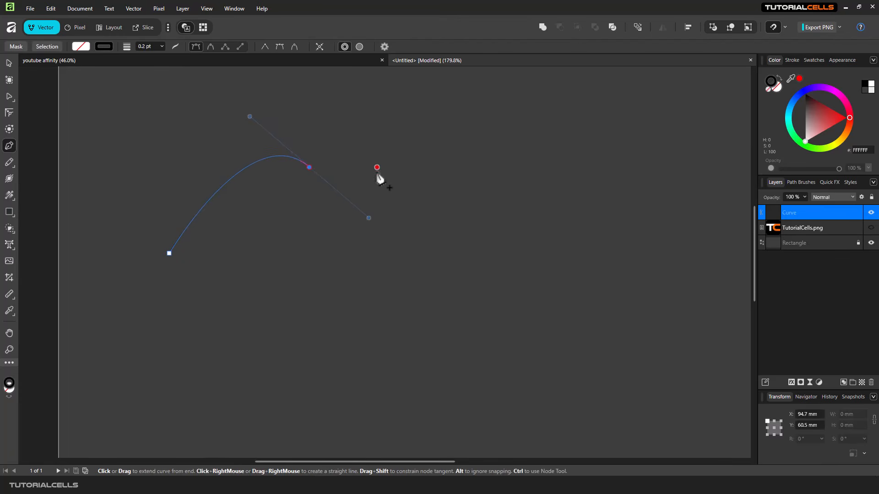
click(355, 125)
drag(334, 94, 334, 93)
mouse_move(402, 94)
mouse_down()
mouse_move(427, 129)
mouse_move(412, 147)
mouse_move(447, 131)
mouse_move(402, 143)
mouse_move(397, 161)
mouse_up()
key(Escape)
Continue the curve with another curved node and open the Pen snapping options.
drag(498, 92, 518, 131)
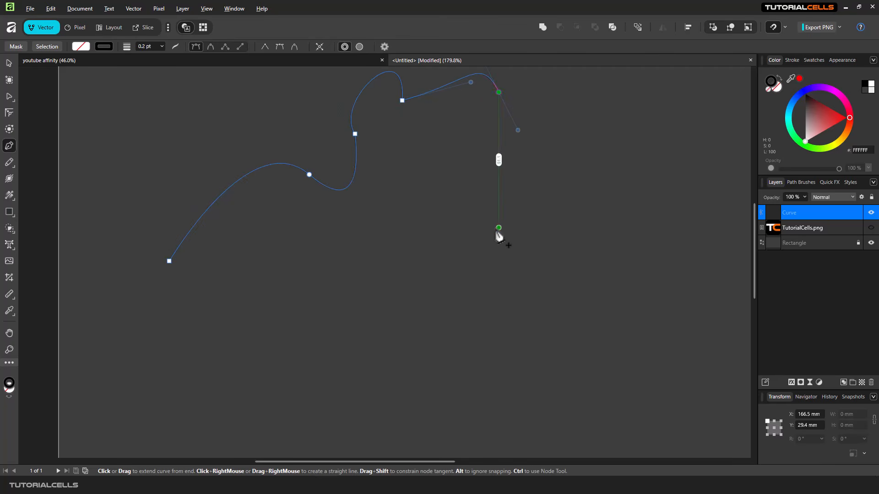
scroll(490, 222, up, 3)
scroll(490, 223, down, 3)
drag(469, 177, 442, 212)
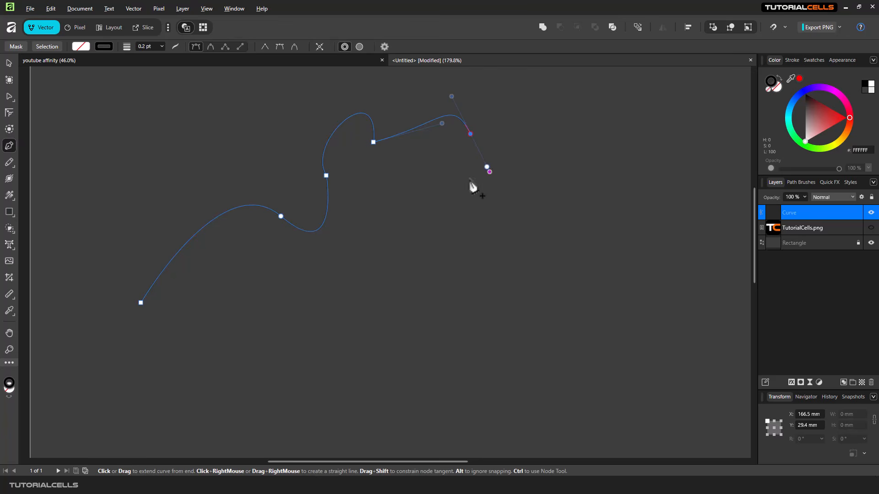
click(384, 47)
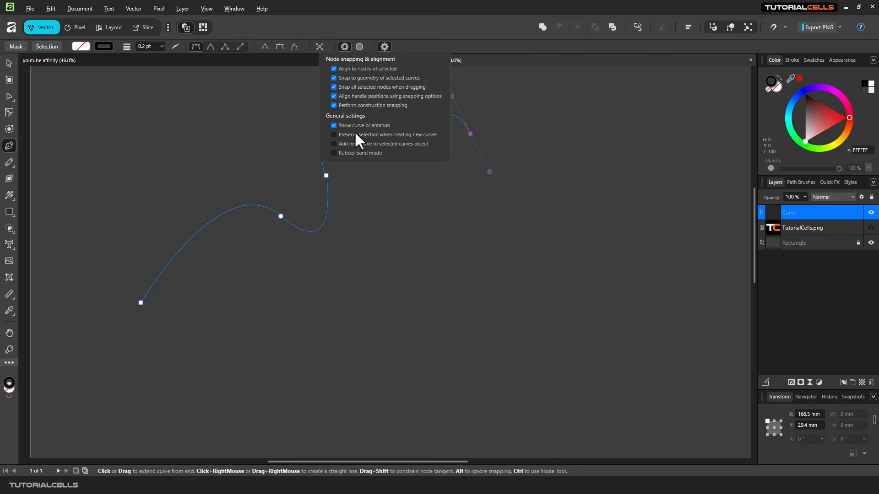
Finish the wavy curve with a downward hook and a sharp end node.
click(424, 215)
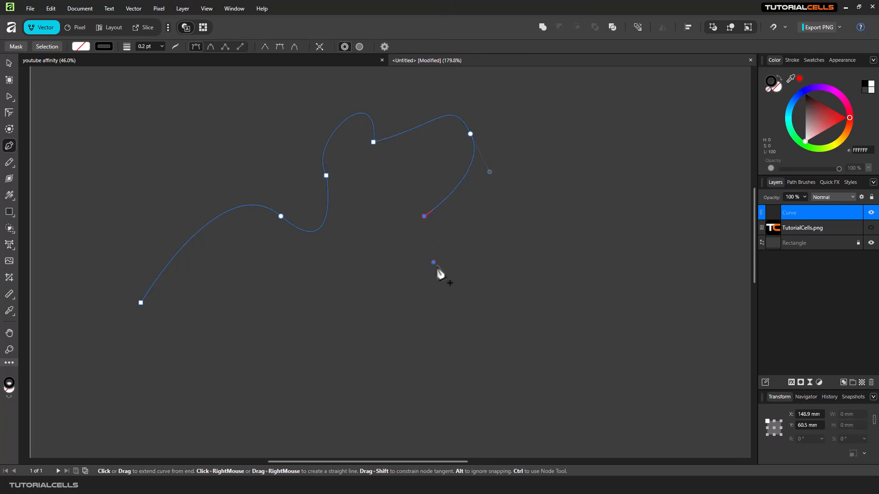
drag(438, 271, 471, 292)
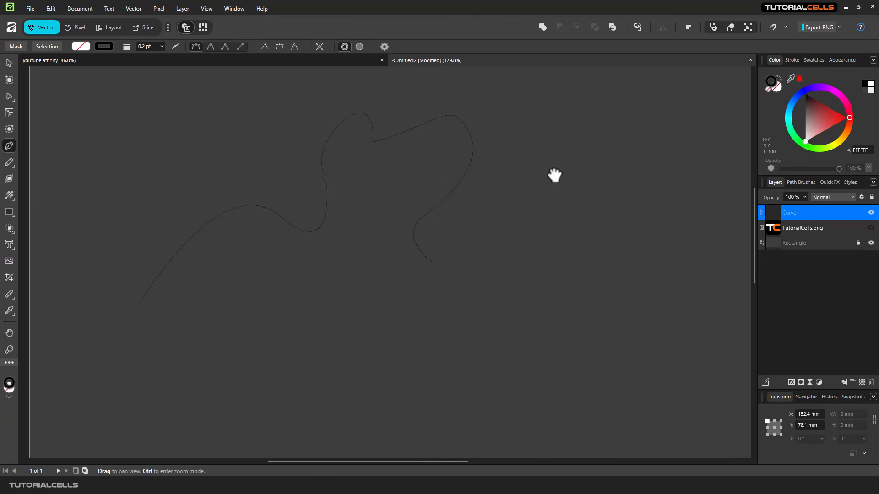
drag(555, 177, 394, 163)
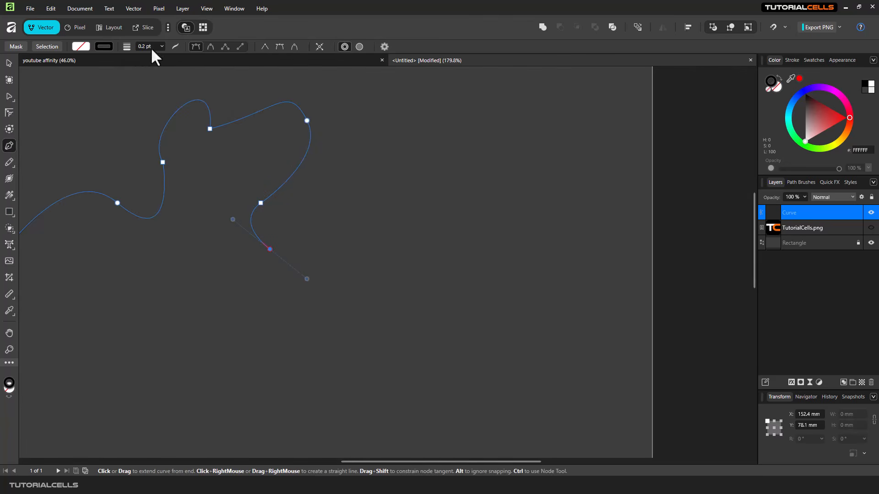
click(270, 251)
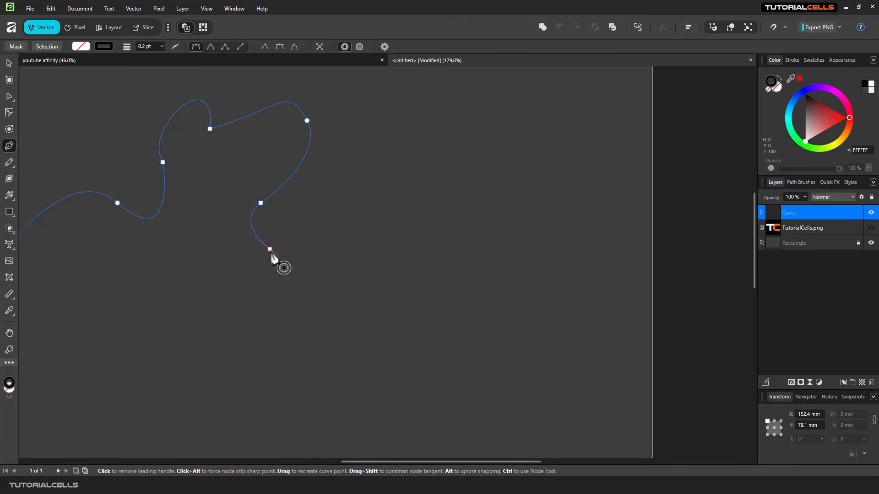
key(Escape)
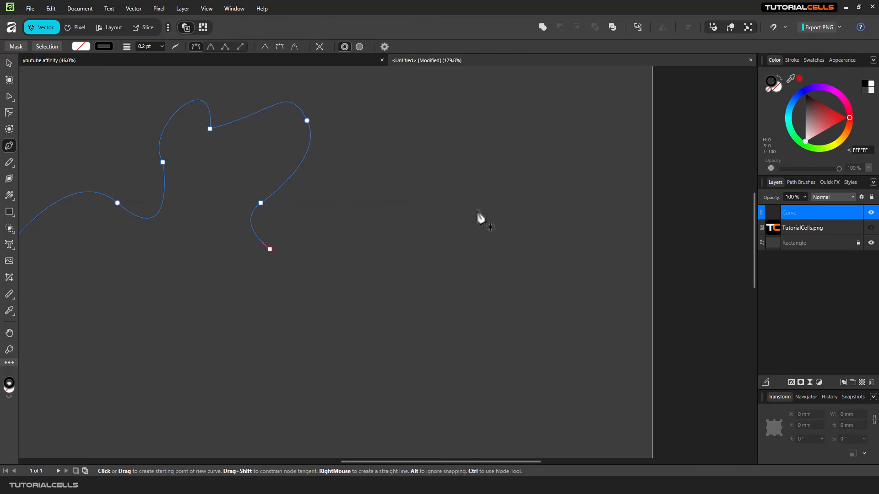
Draw a separate two-segment straight Poly Line and select the Curve layer.
click(431, 185)
click(508, 214)
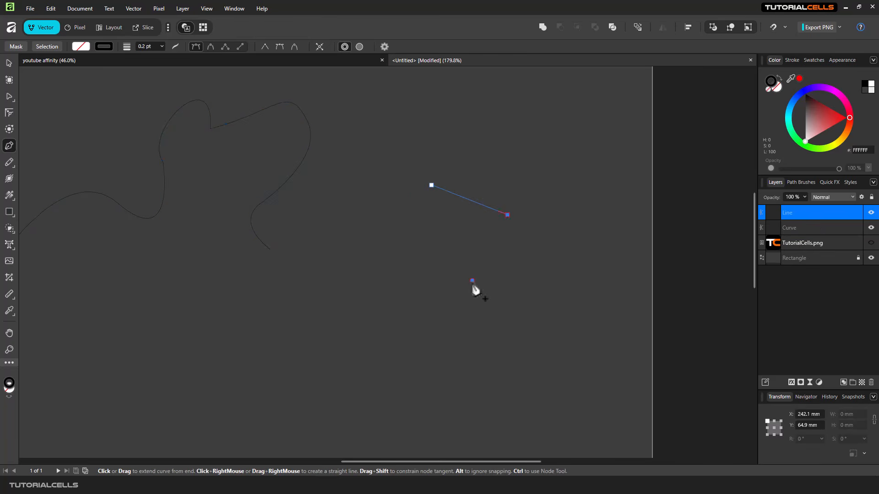
click(472, 281)
click(783, 231)
Delete the Curve and Poly Line layers.
key(Delete)
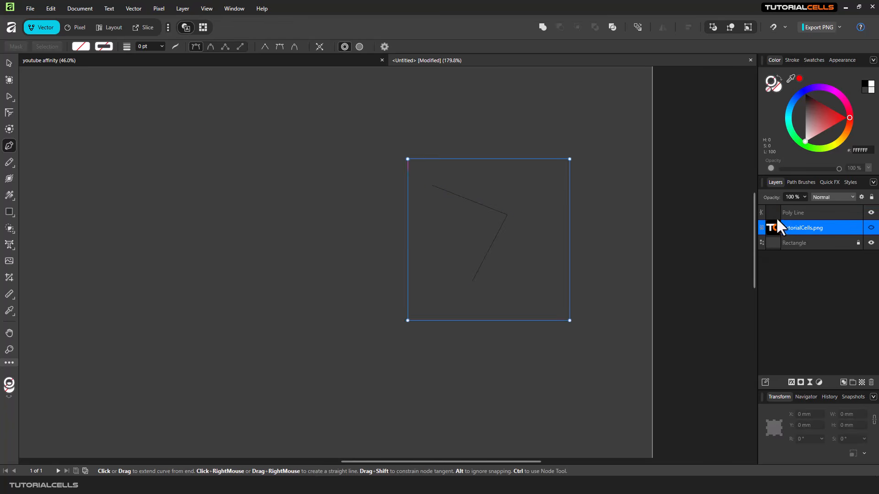
click(774, 211)
key(Delete)
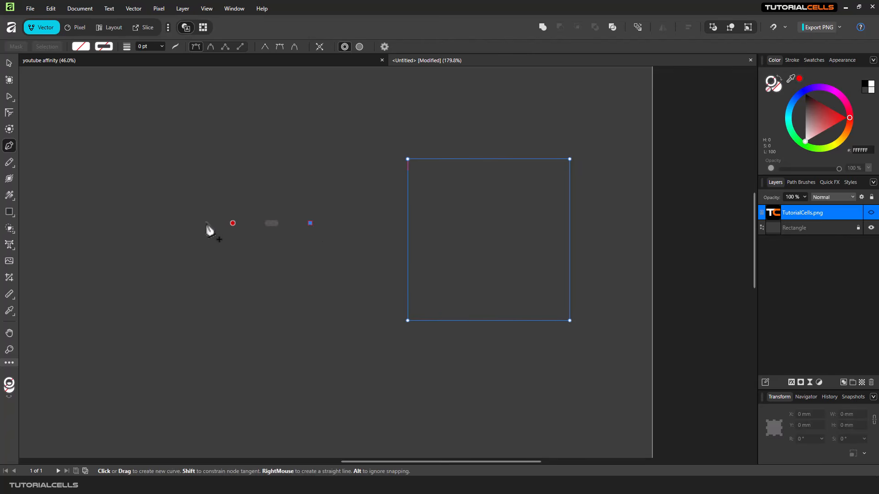
drag(197, 220, 334, 211)
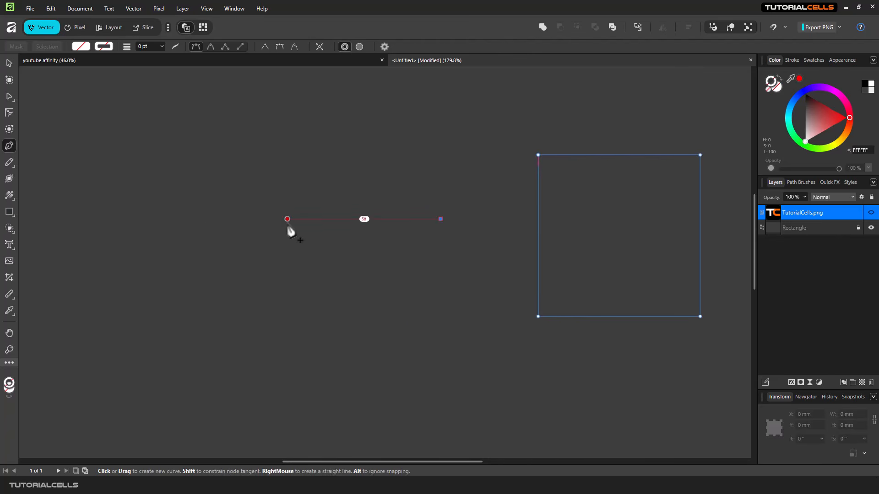
key(Escape)
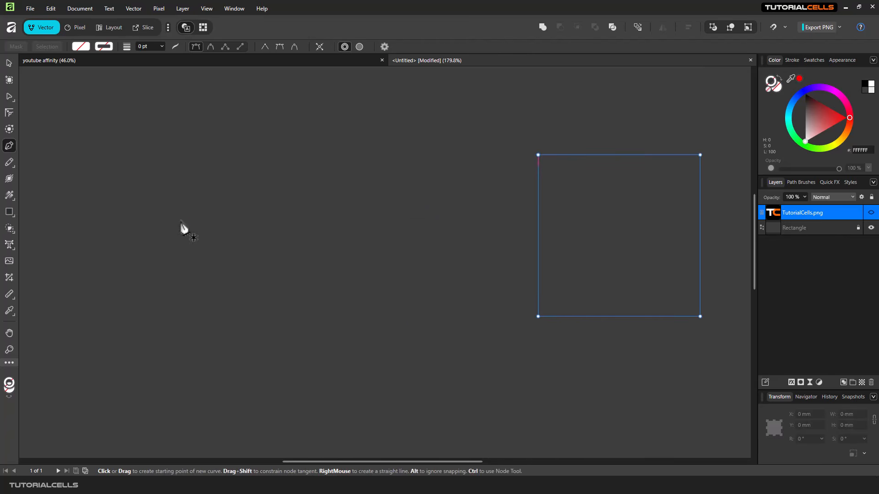
In Smart mode, start a curve sweeping up, right, down and back left.
click(210, 46)
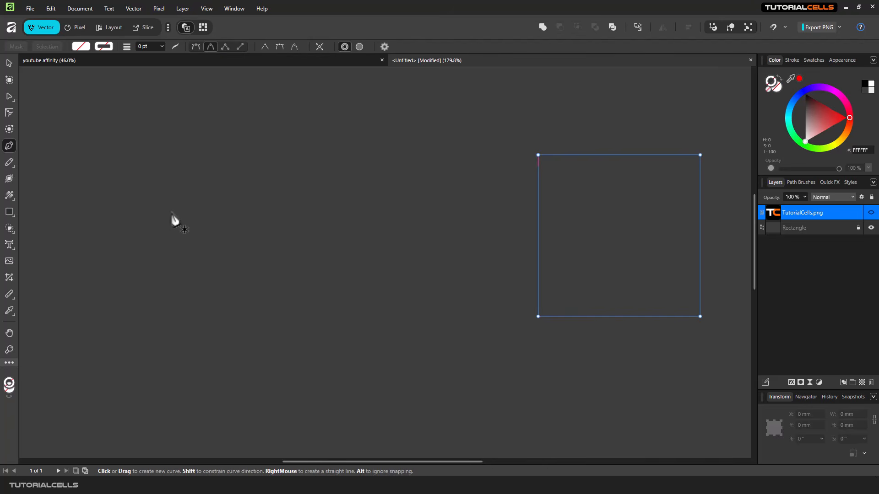
click(171, 212)
click(320, 124)
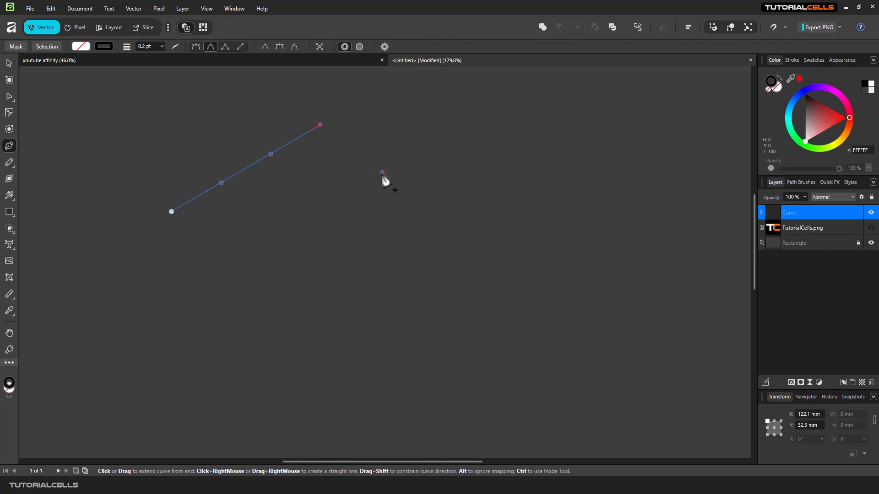
click(382, 172)
click(410, 260)
click(313, 323)
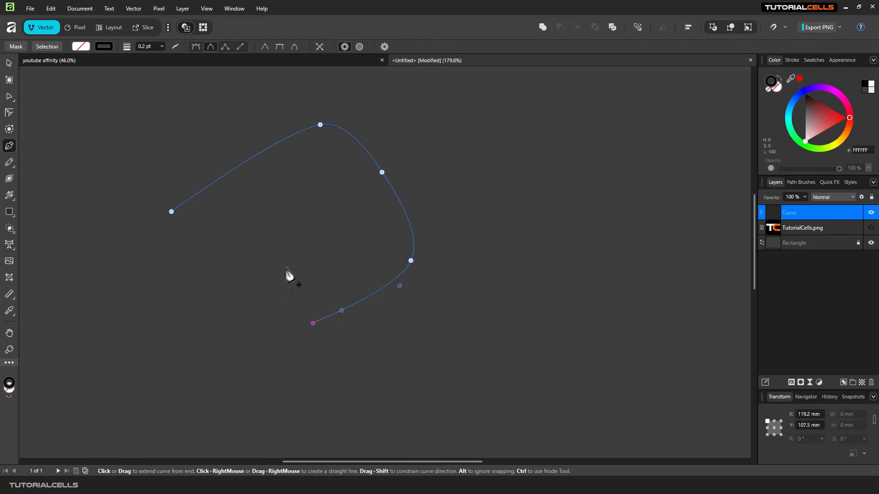
Spiral the curve inward and close it smoothly at its start node.
click(298, 260)
click(359, 216)
click(282, 182)
click(239, 252)
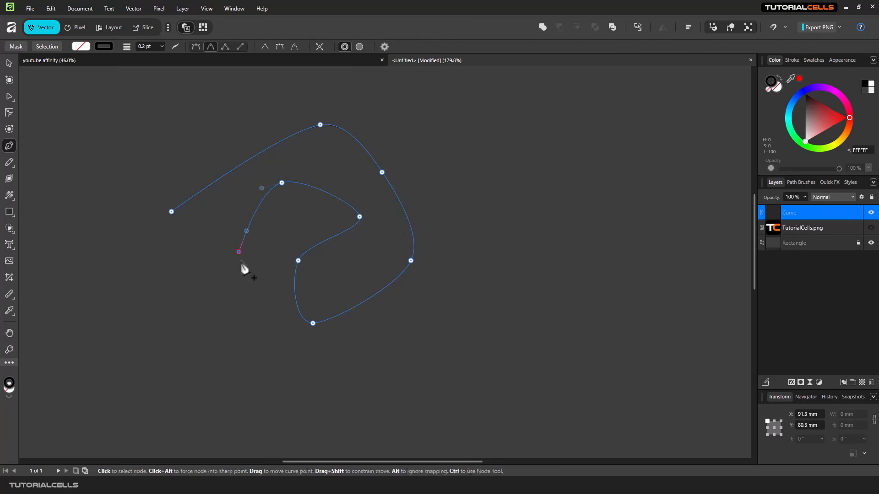
click(238, 302)
click(171, 279)
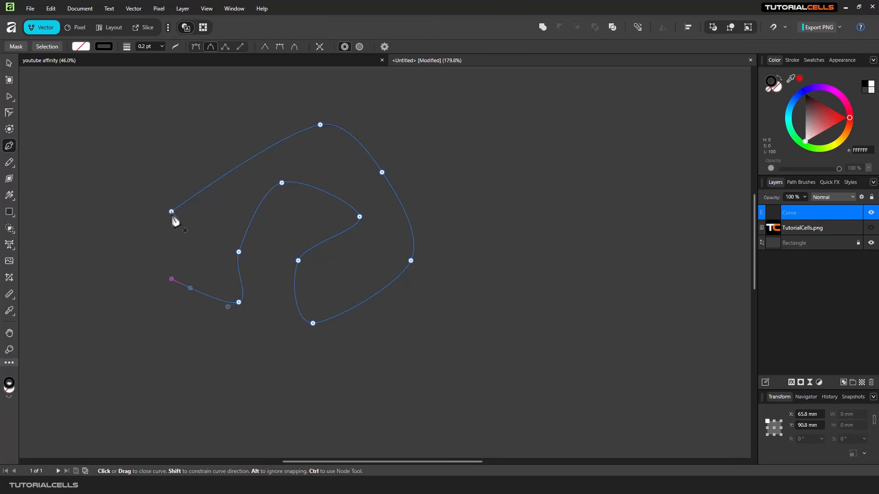
drag(172, 212, 196, 185)
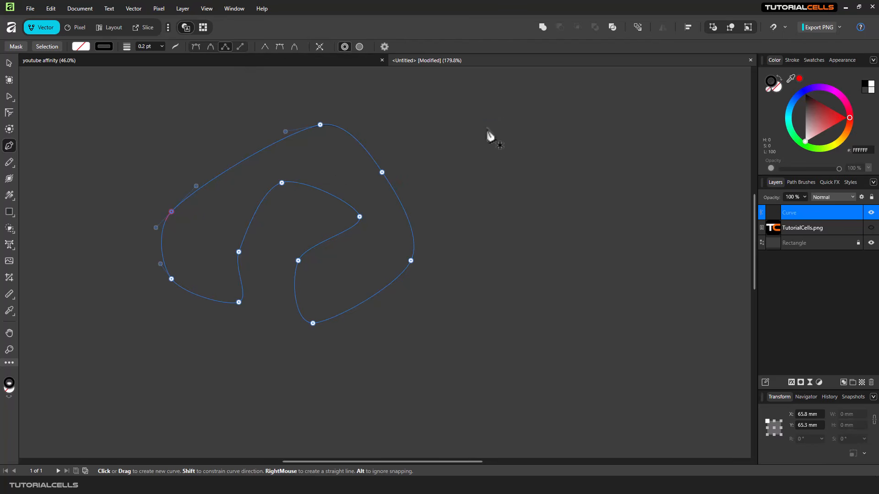
Draw a closed eight-corner straight-edged polygon to the right of the curve.
click(522, 132)
drag(612, 157, 612, 190)
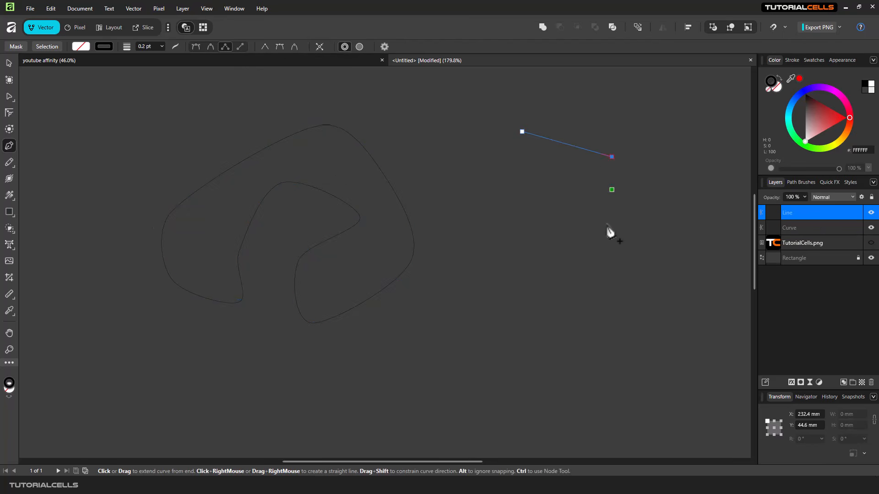
click(585, 240)
click(521, 265)
click(522, 322)
click(528, 329)
click(481, 258)
click(498, 182)
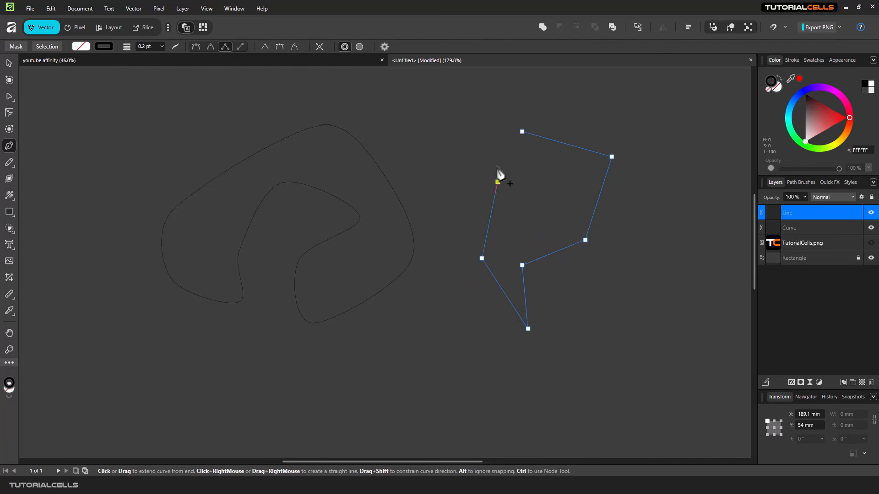
click(522, 132)
In Line mode, draw two separate straight lines in empty canvas space.
drag(573, 191, 298, 187)
click(240, 47)
click(376, 106)
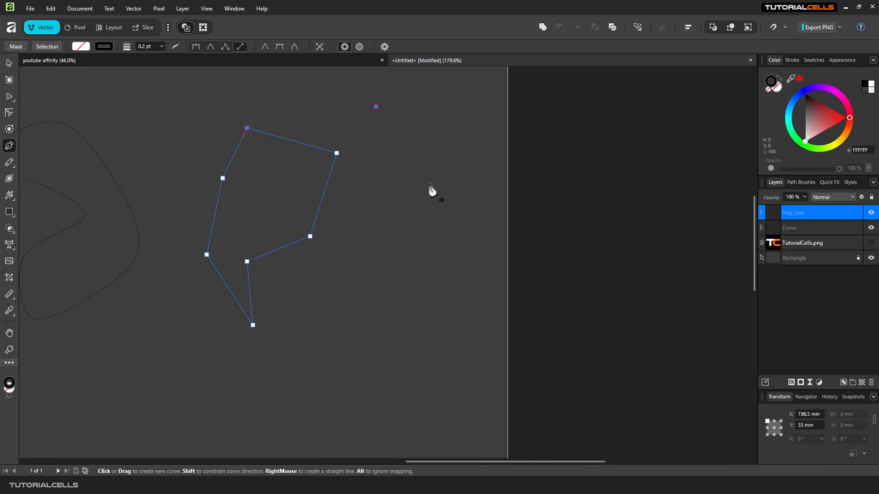
click(440, 201)
click(422, 249)
click(384, 349)
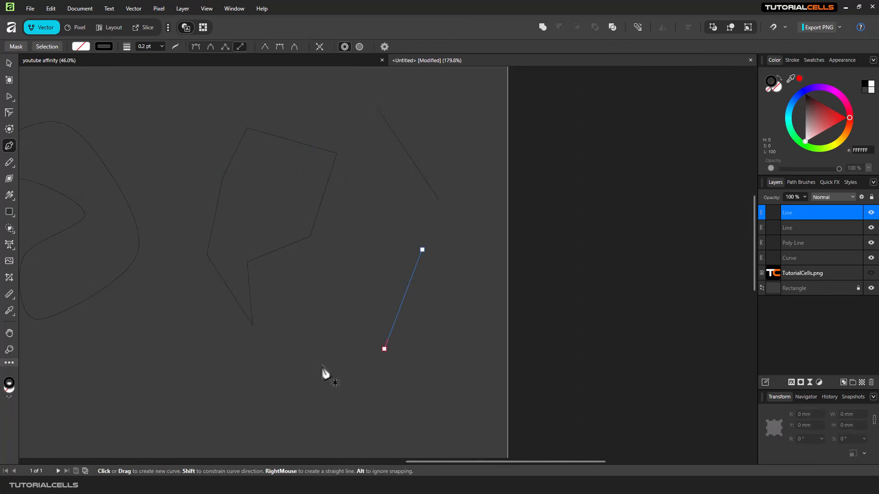
Back in Pen mode, start a new three-point angled path left of the closed curve.
drag(311, 334, 420, 324)
drag(328, 308, 416, 308)
drag(315, 281, 466, 319)
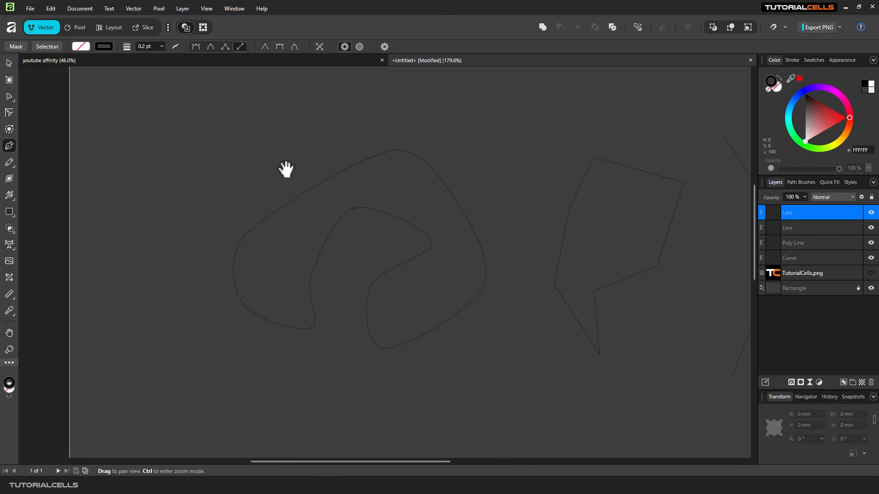
click(196, 47)
click(121, 173)
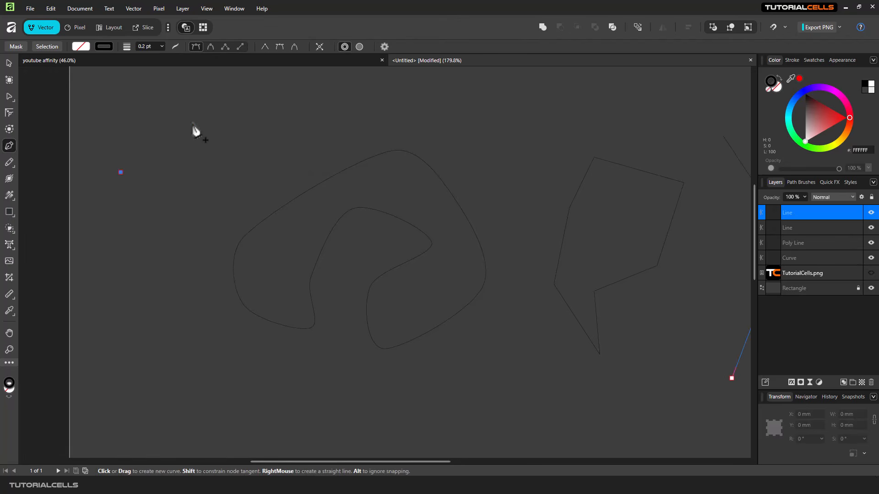
click(209, 114)
click(214, 194)
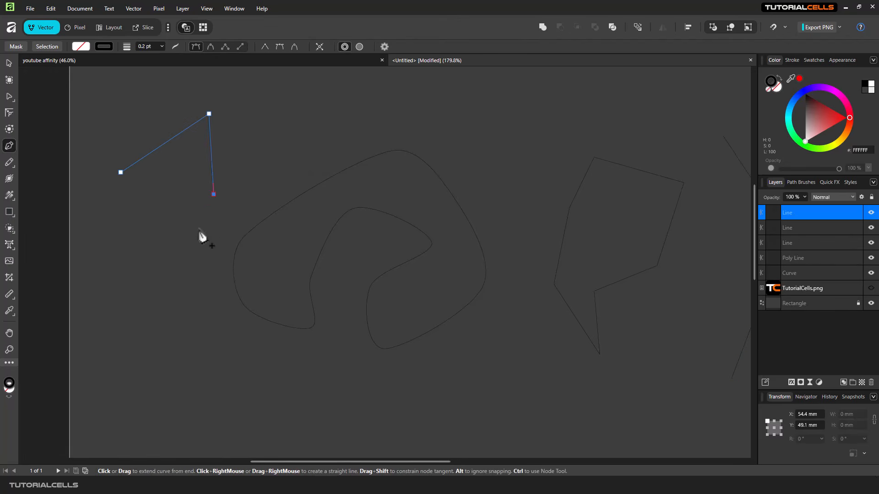
Extend the angled path with curved bends and points running downward.
drag(200, 228, 232, 250)
drag(234, 228, 215, 265)
click(196, 303)
drag(154, 329, 160, 219)
click(154, 217)
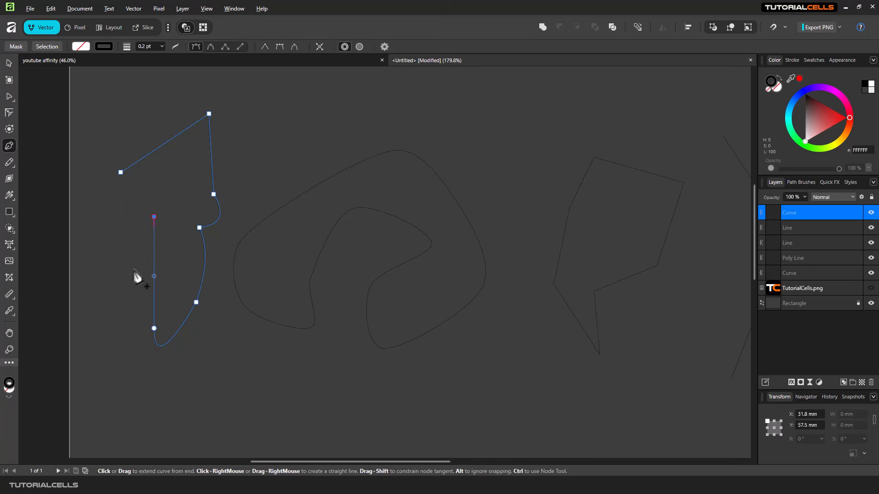
drag(196, 303, 196, 366)
Add a sharp bottom corner, then smooth points curving the path right and upward.
key(space)
drag(233, 371, 213, 345)
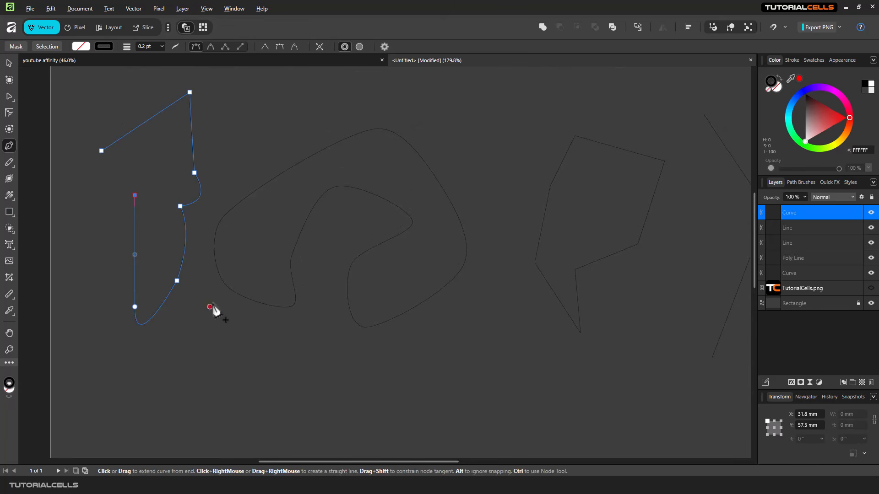
click(238, 356)
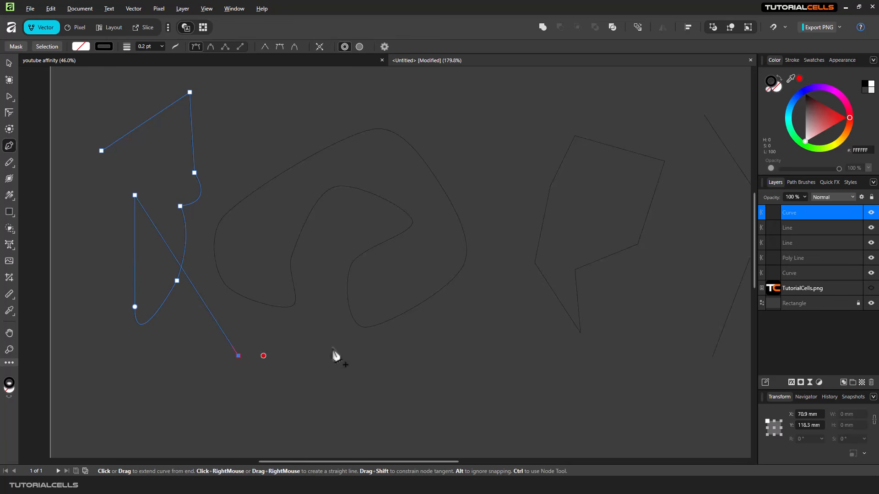
drag(339, 346, 399, 295)
drag(413, 250, 367, 205)
With Smart mode on, finish the path in a small curling loop near the top.
click(211, 47)
drag(444, 135, 483, 100)
click(534, 135)
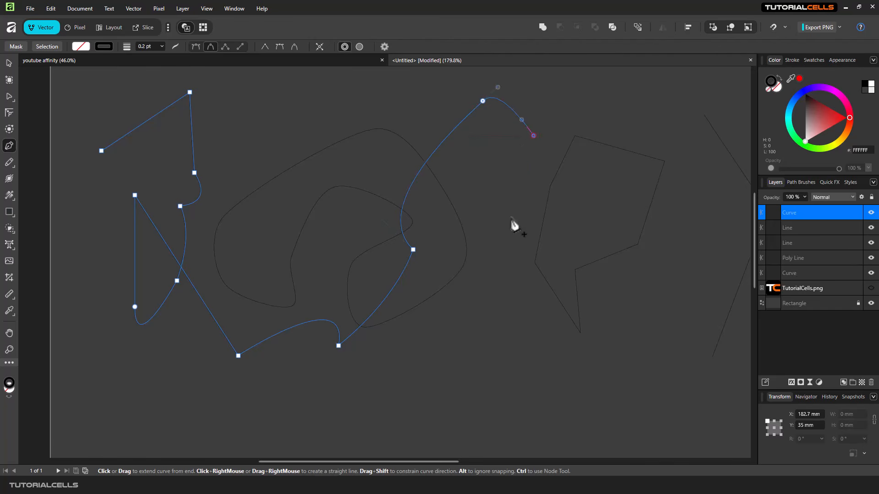
click(510, 219)
click(478, 185)
click(482, 147)
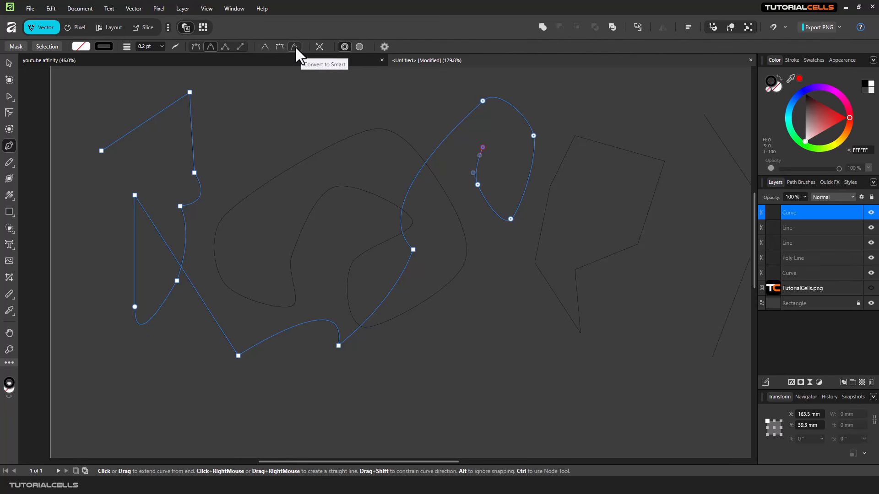
Delete the long wandering curve, the straight lines and the polygon.
click(319, 47)
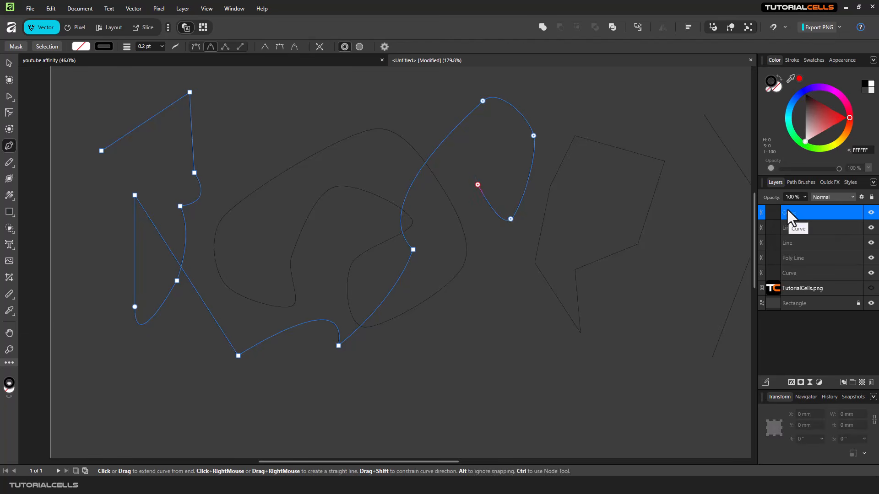
key(Delete)
key(Delete)
key(Delete)
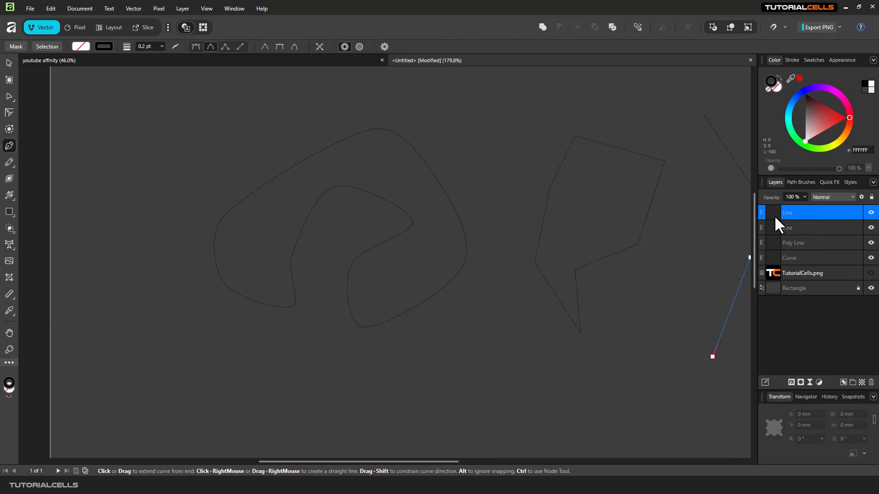
key(Delete)
key(Delete)
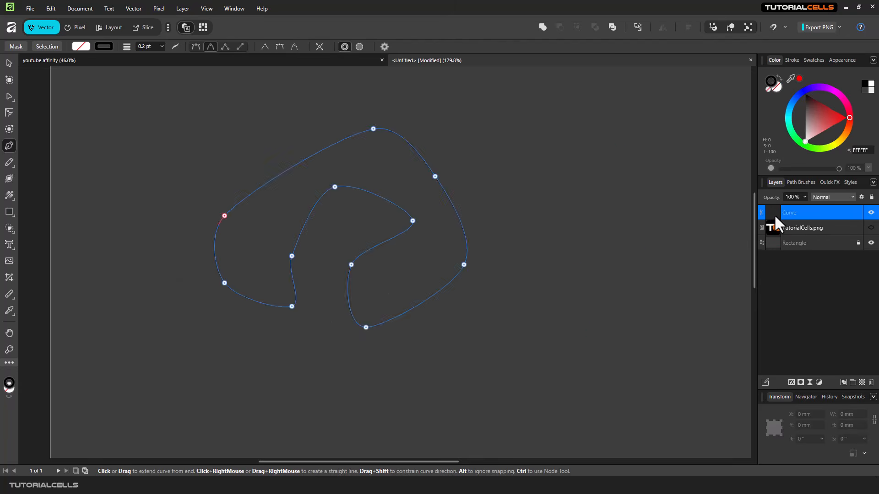
Draw a closed rounded shape from five smooth nodes and fill it red (B50000).
click(314, 212)
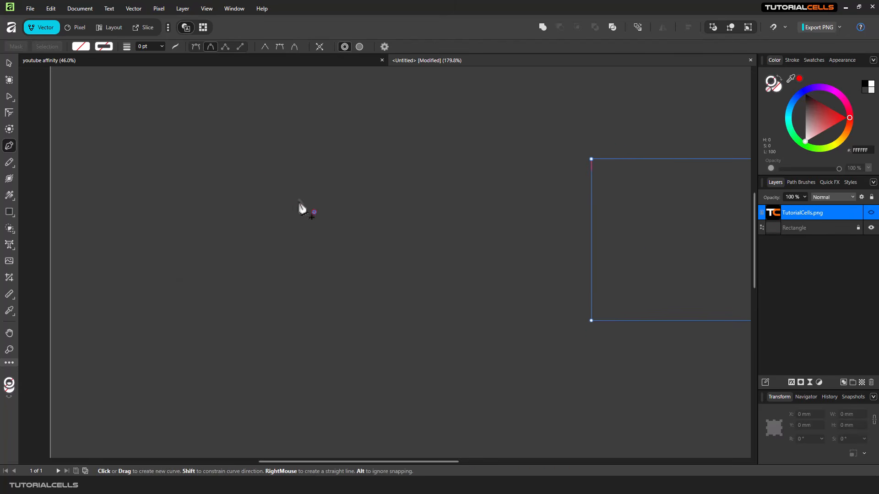
drag(202, 185, 172, 192)
drag(177, 338, 243, 337)
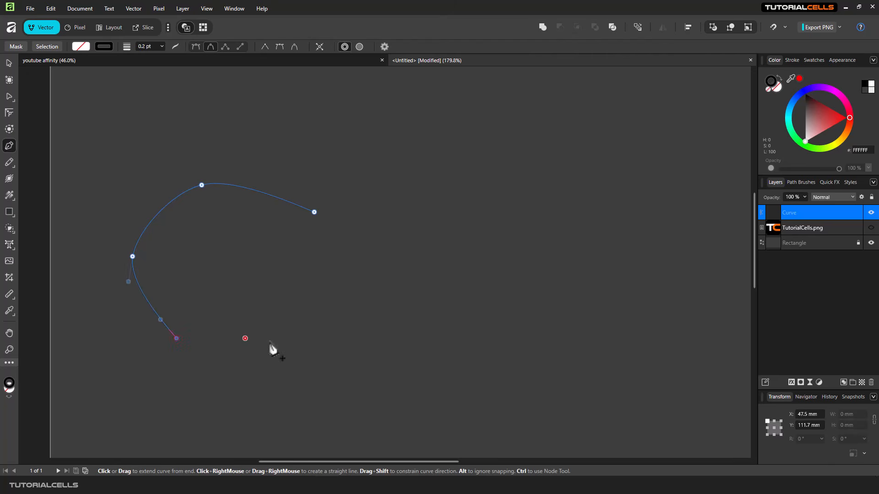
drag(298, 324, 316, 315)
drag(321, 269, 330, 224)
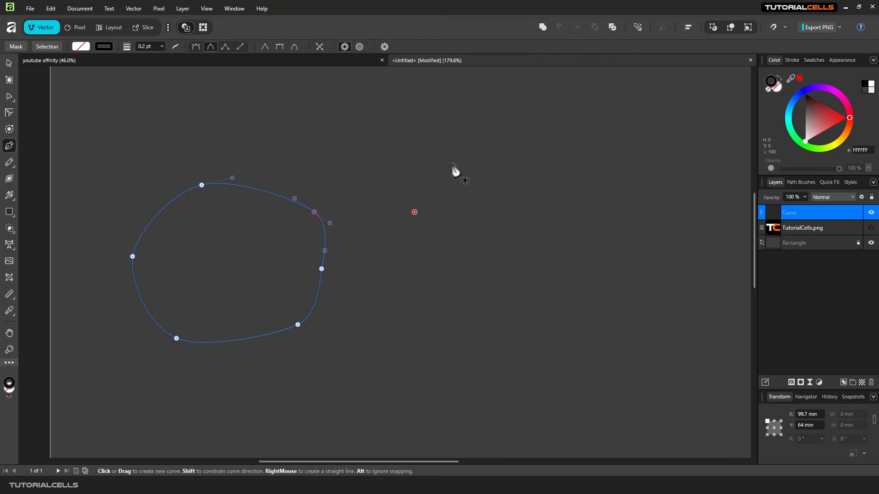
click(81, 47)
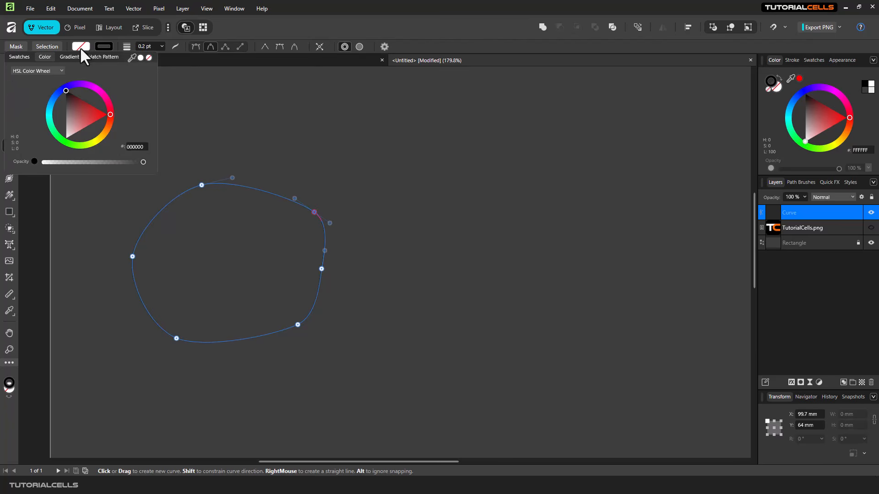
click(95, 108)
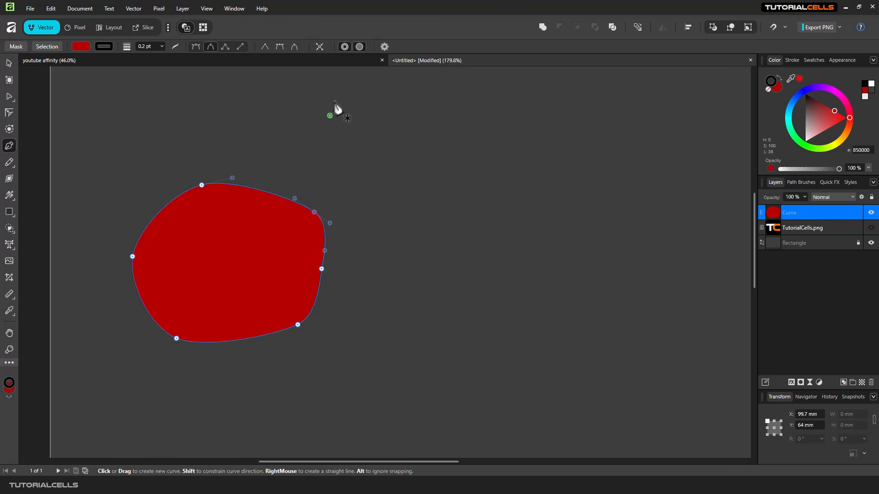
Set the stroke colour to purple, leaving fill enabled for now.
click(359, 47)
click(359, 47)
click(105, 46)
drag(82, 80, 106, 82)
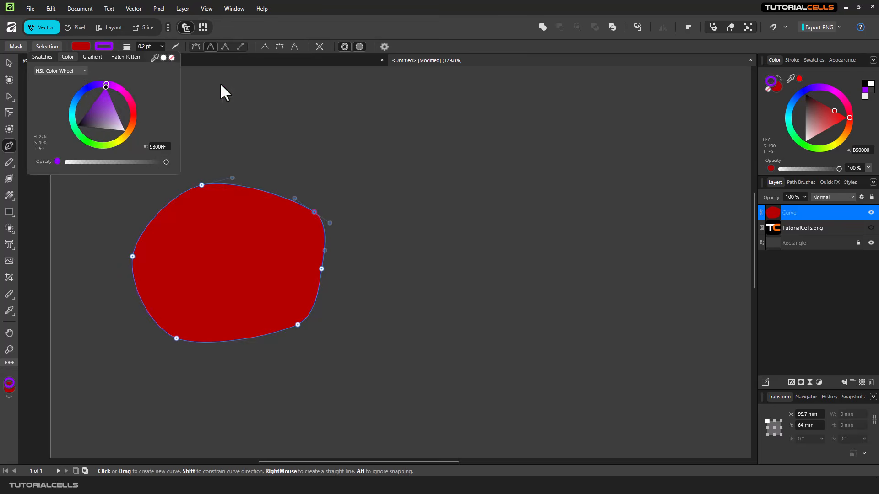
Draw a smooth open curve right of the red shape and remove its fill.
click(414, 144)
click(511, 212)
drag(498, 282, 481, 306)
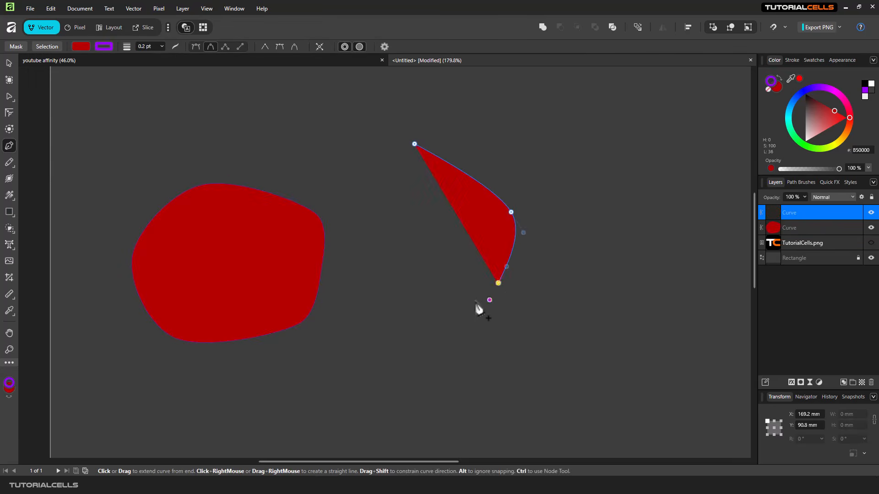
drag(411, 320, 388, 312)
drag(365, 235, 357, 209)
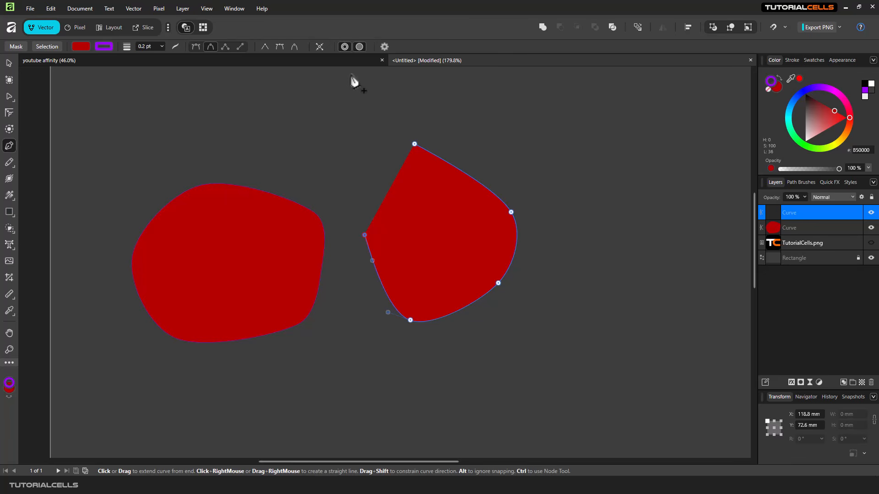
click(359, 47)
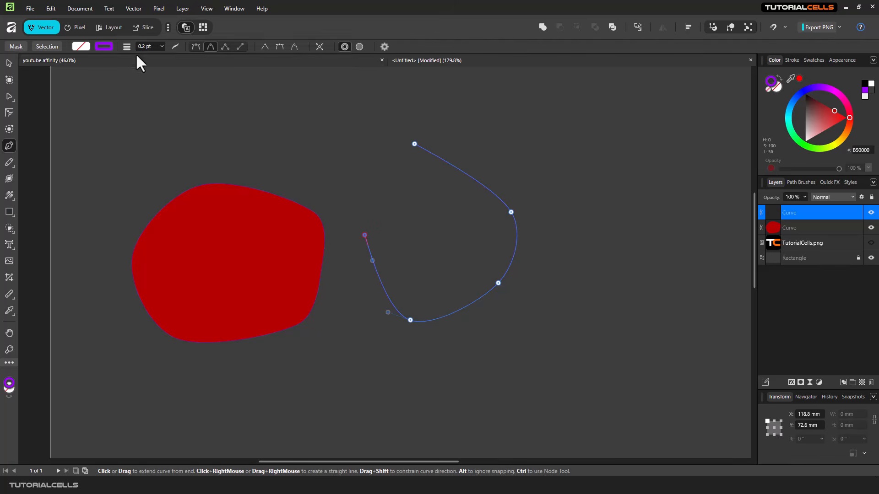
Set the purple stroke width to 6.9 pt and extend the curve up and left.
click(162, 46)
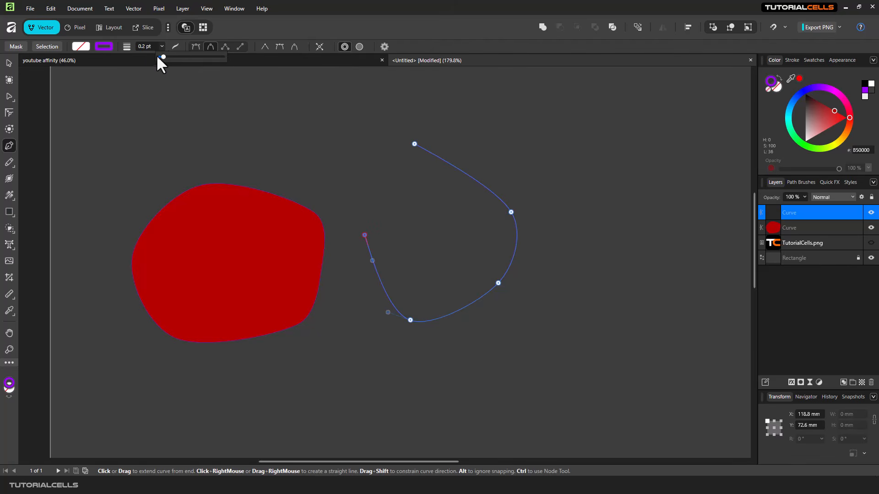
mouse_move(164, 57)
mouse_down()
mouse_move(194, 60)
mouse_move(182, 59)
mouse_up()
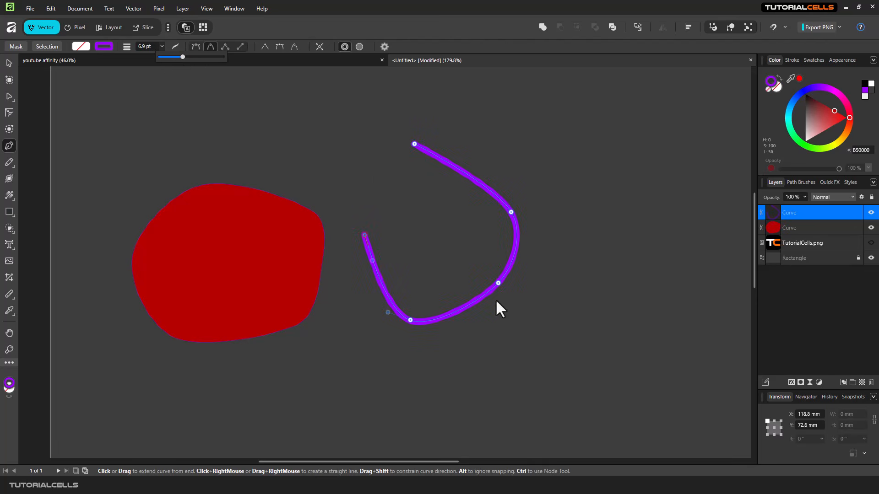
drag(331, 139, 202, 147)
click(195, 150)
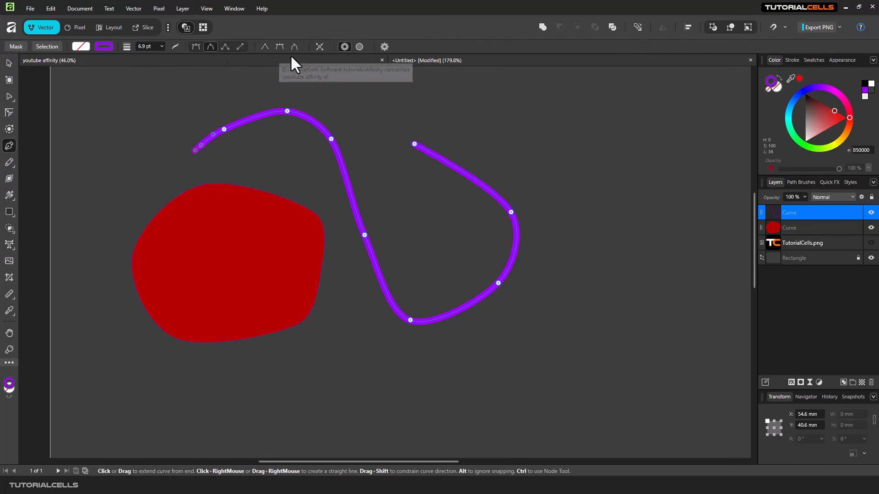
click(320, 47)
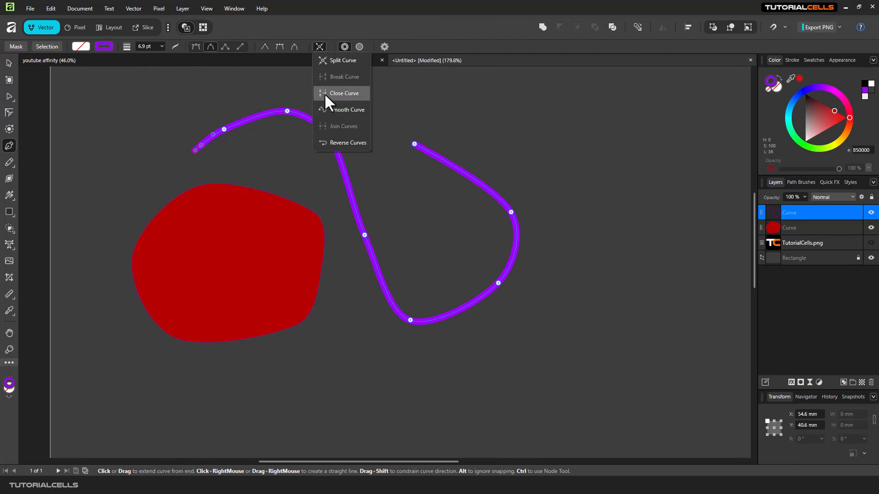
Add a long straight end to the curve, then draw another curve on the right.
click(384, 46)
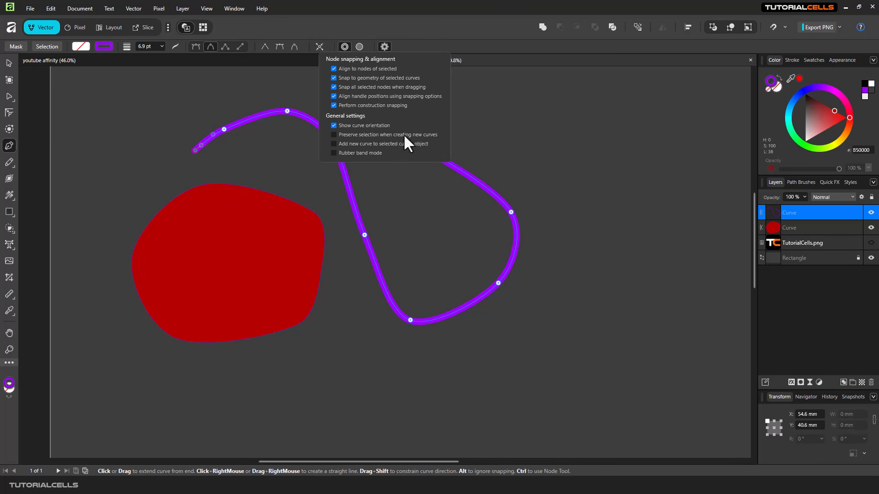
click(589, 130)
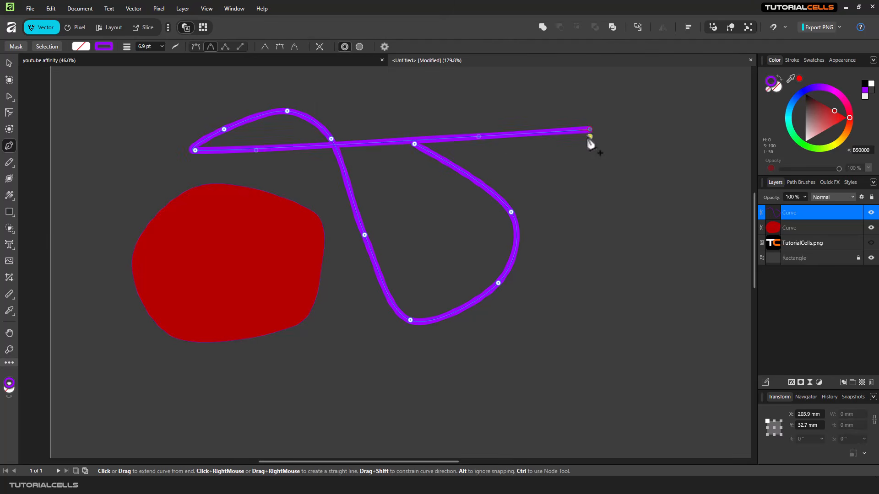
key(Escape)
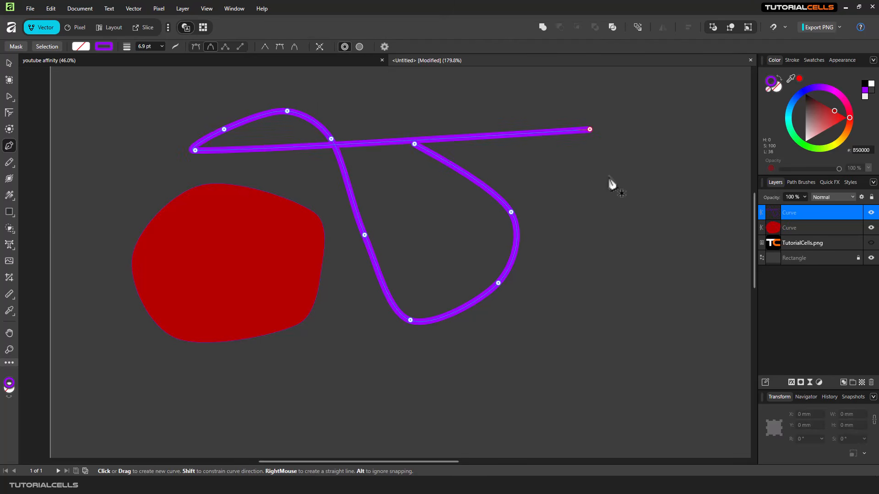
click(650, 259)
click(601, 338)
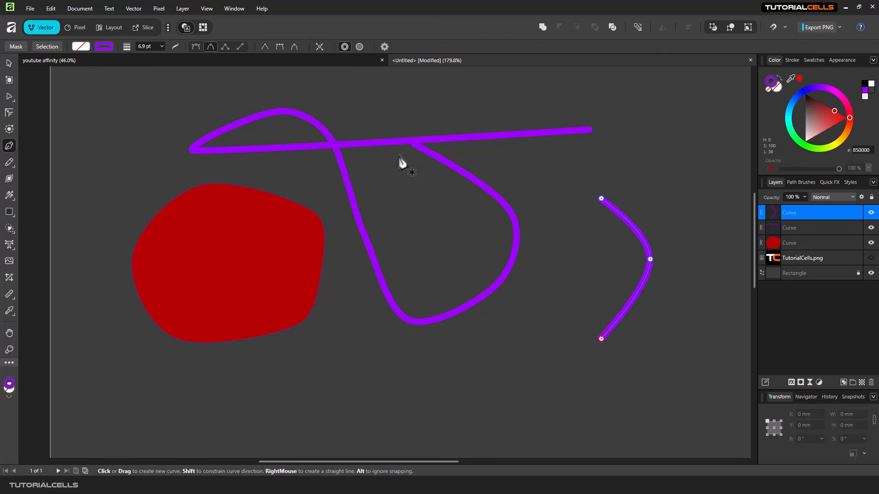
Select the most recent purple curve layer and delete it.
double_click(796, 213)
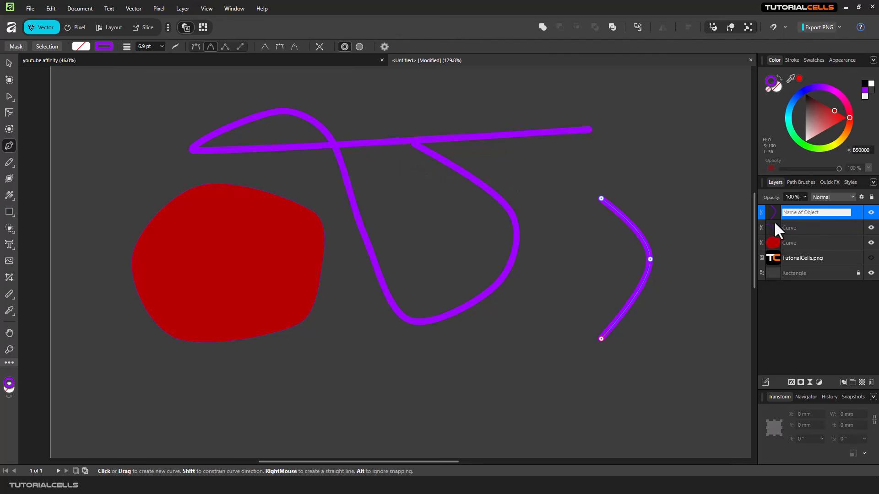
click(769, 215)
key(Delete)
key(Delete)
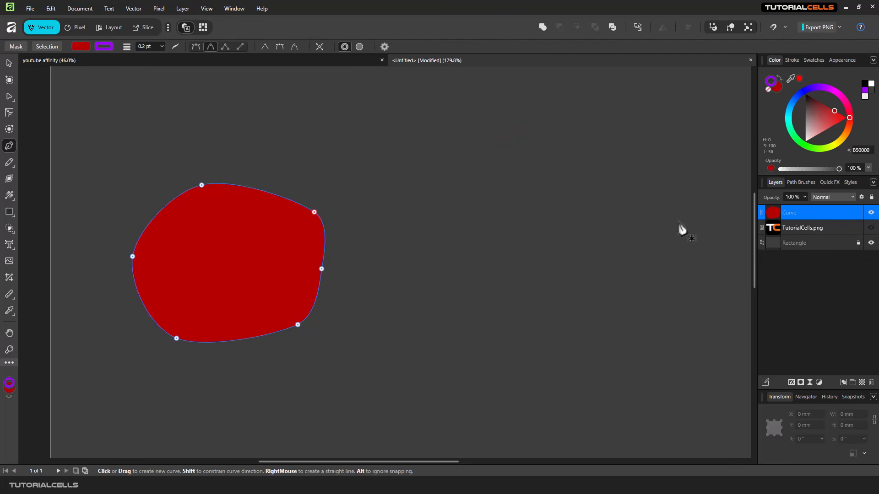
Draw a straight path in Line mode, extending it up-left and back down.
click(384, 46)
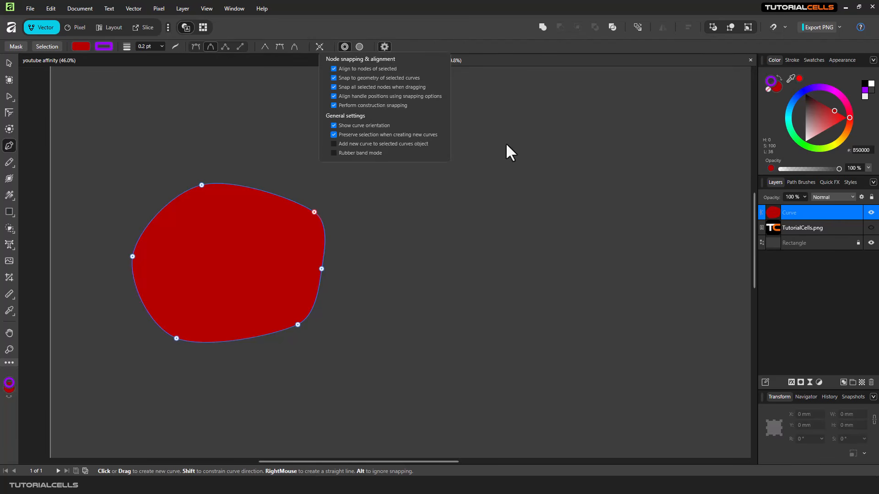
click(473, 129)
click(517, 236)
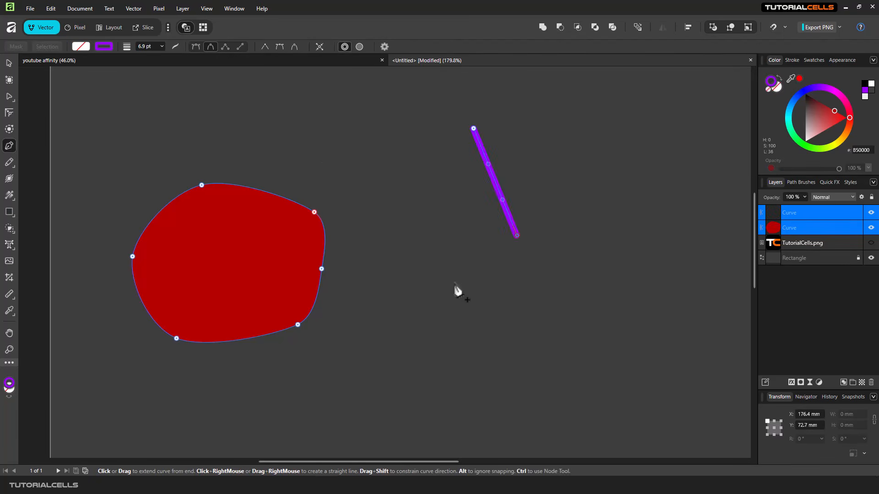
click(240, 47)
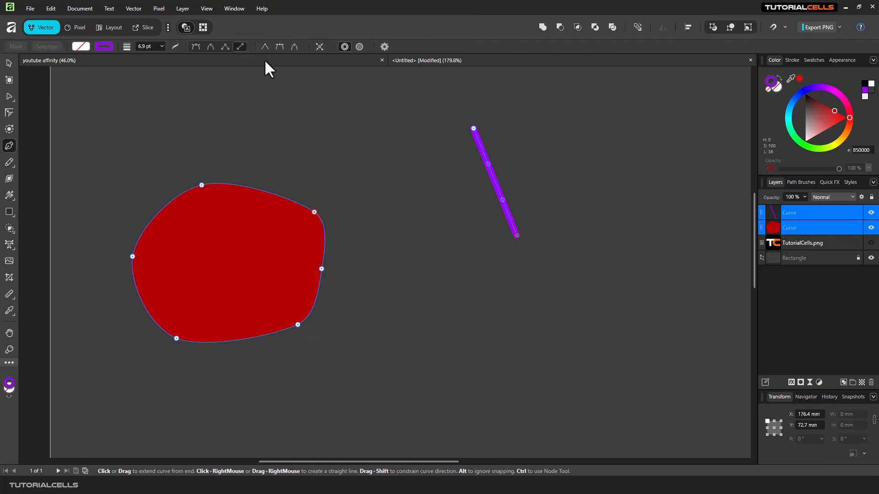
click(390, 129)
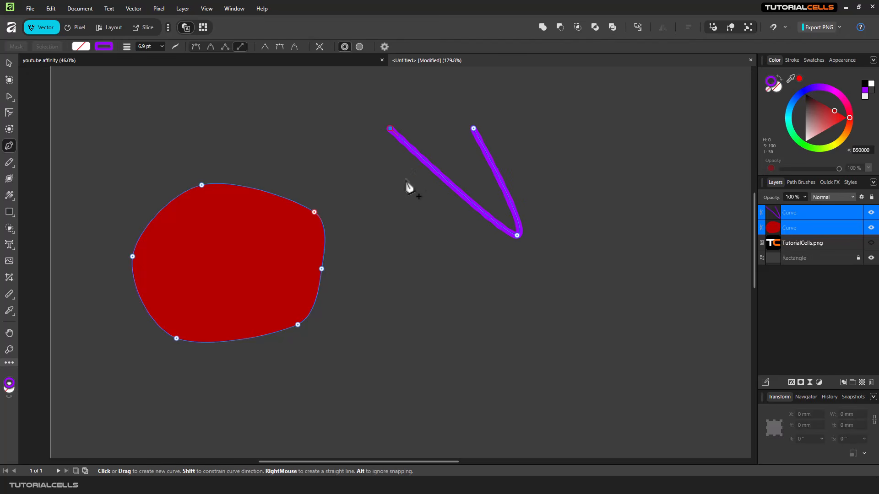
click(412, 228)
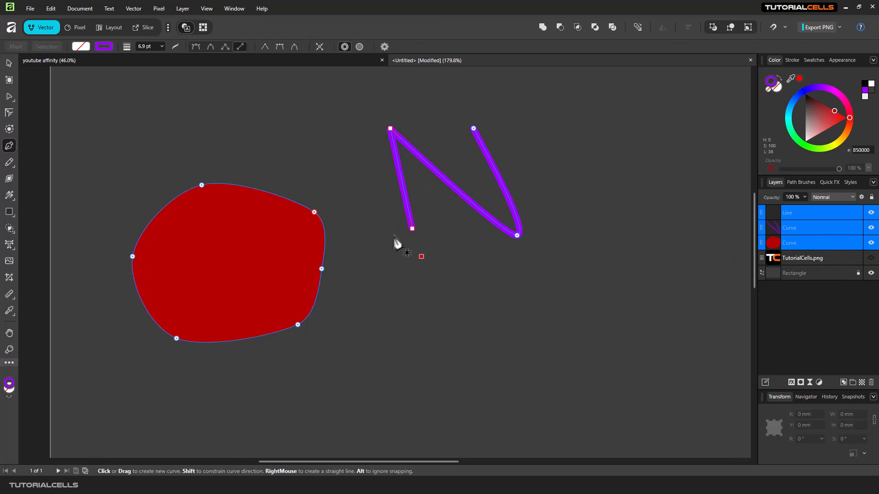
Add several more straight test lines, then delete all lines and the red shape.
click(412, 229)
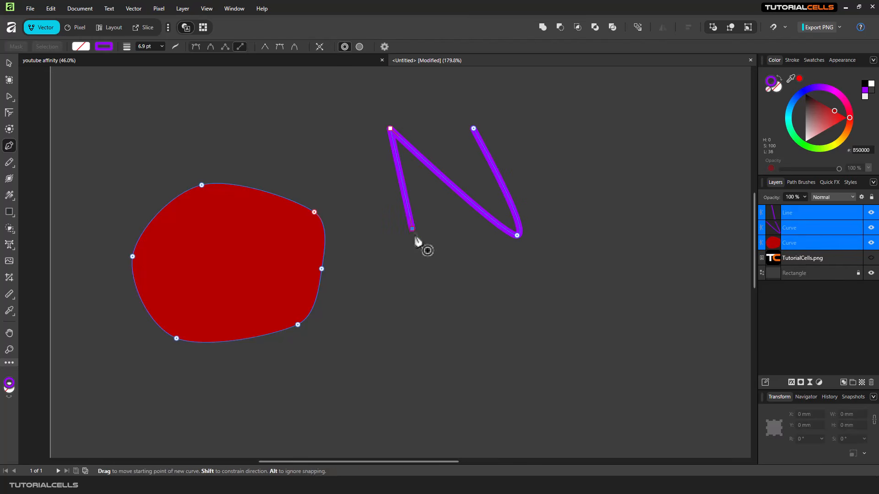
click(468, 288)
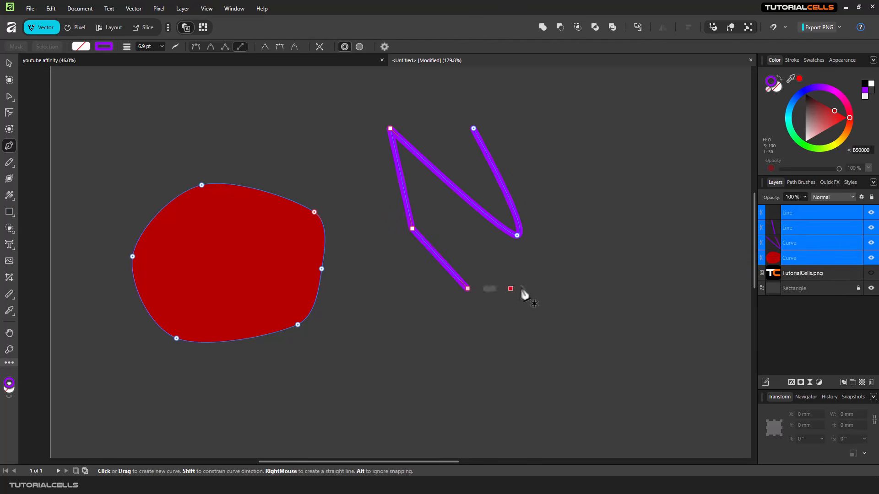
click(593, 228)
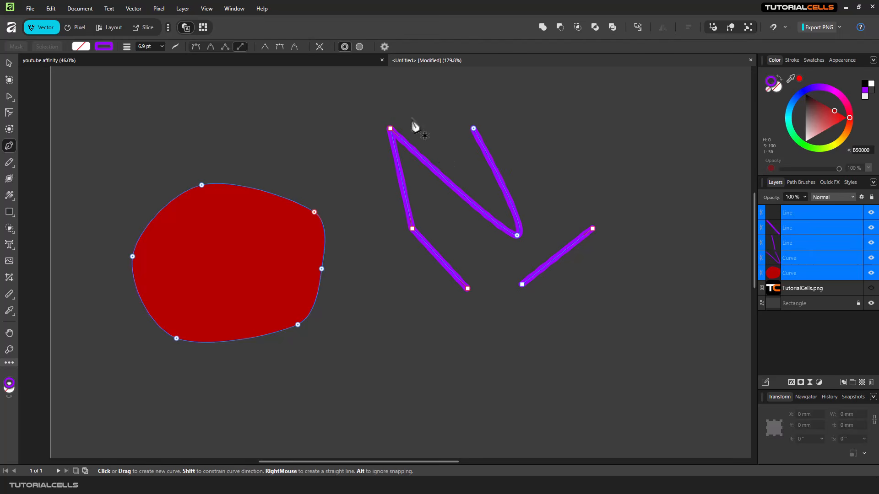
click(625, 147)
click(663, 240)
click(654, 295)
click(588, 345)
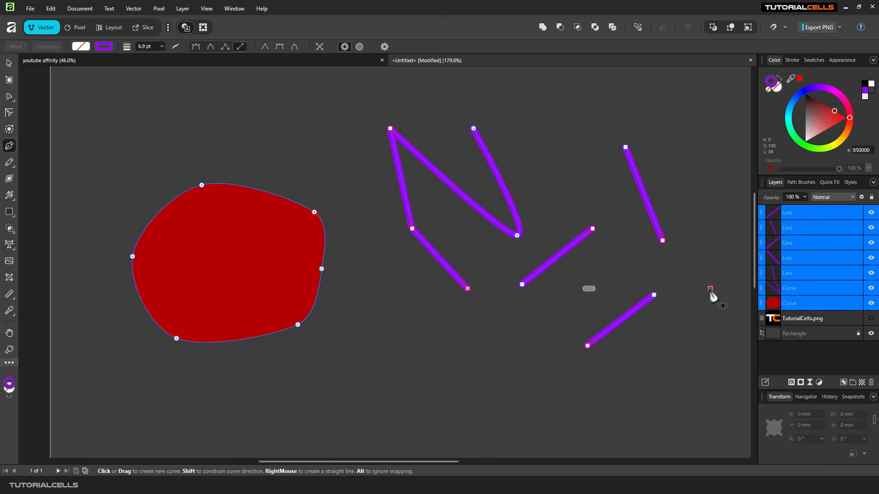
key(Delete)
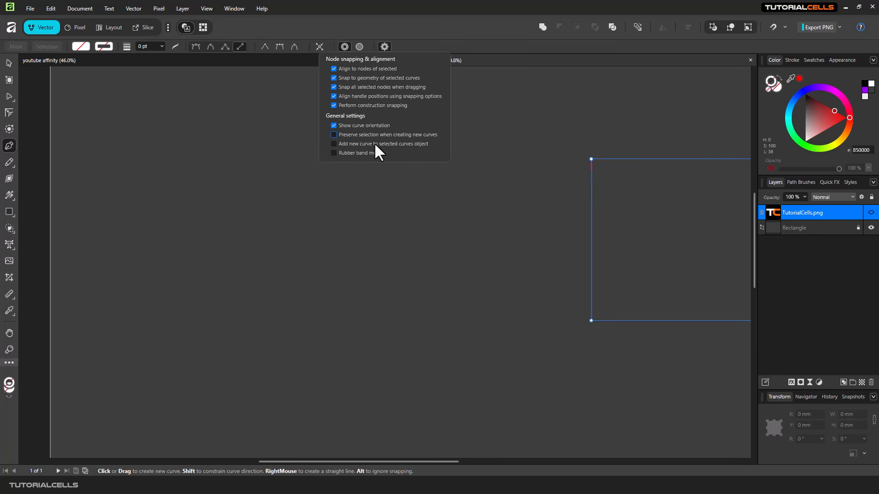
Draw two straight test lines and enable 'Add new curve to selected curves object'.
click(347, 190)
click(240, 228)
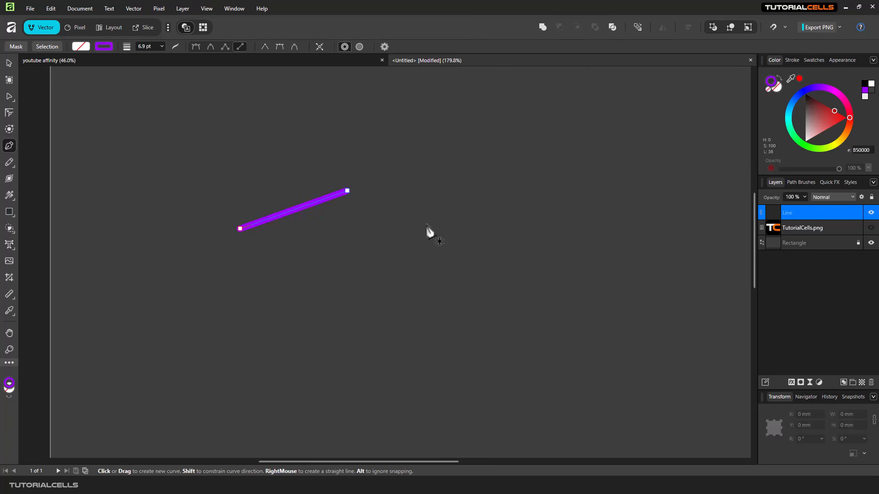
click(259, 279)
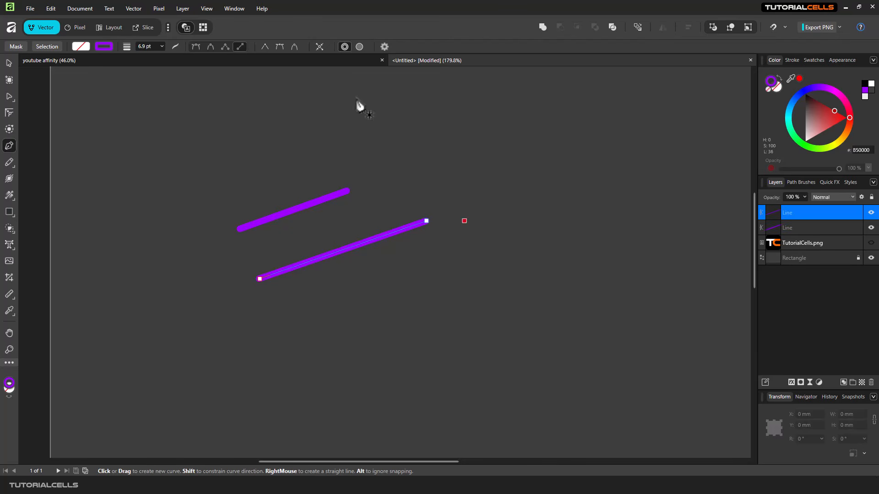
click(384, 46)
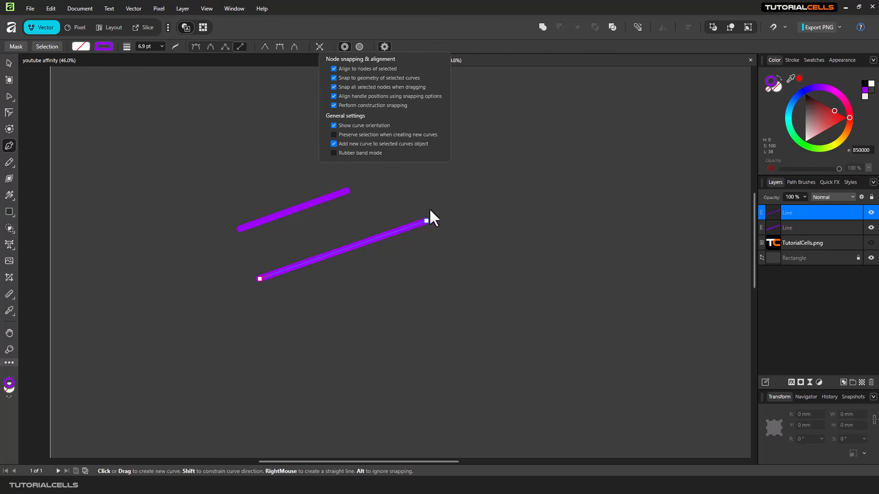
Draw three more straight purple test lines to the right.
click(432, 238)
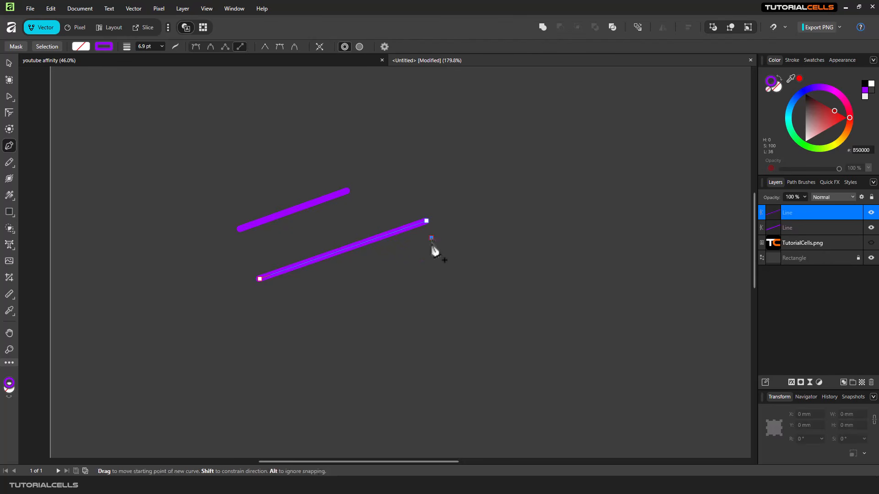
click(339, 325)
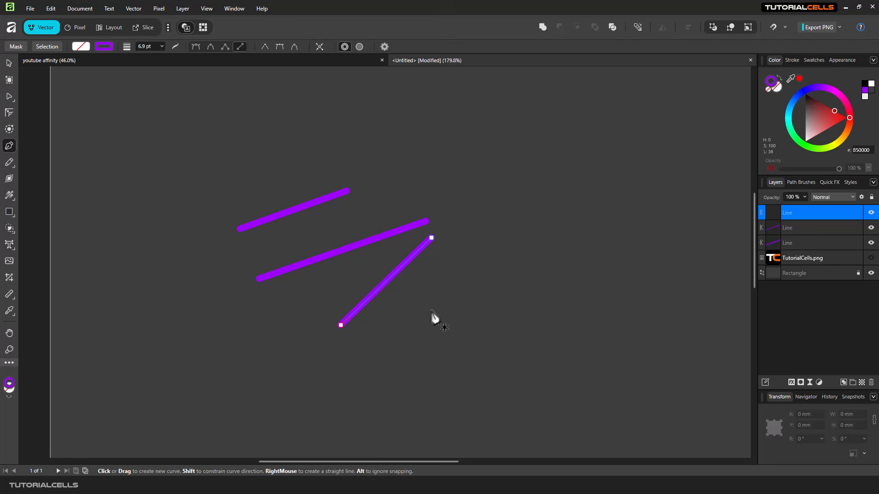
click(454, 245)
click(468, 331)
click(485, 240)
click(530, 300)
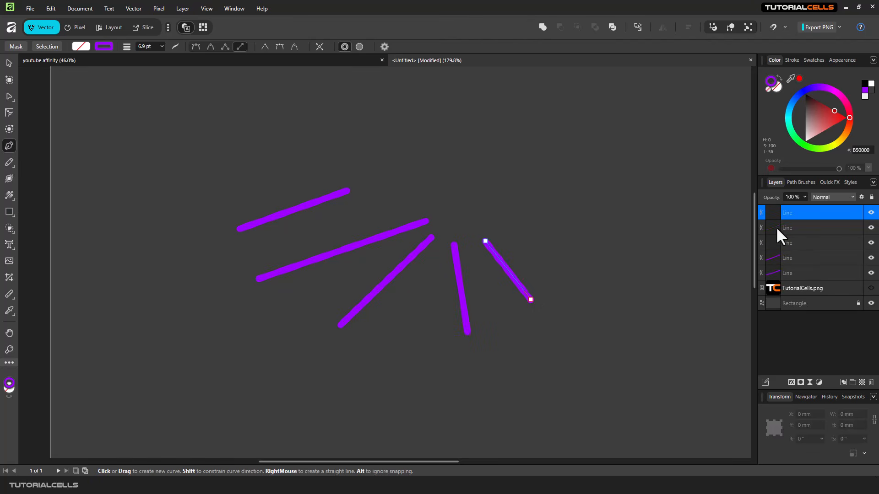
Select all five test lines and delete them.
shift+click(768, 273)
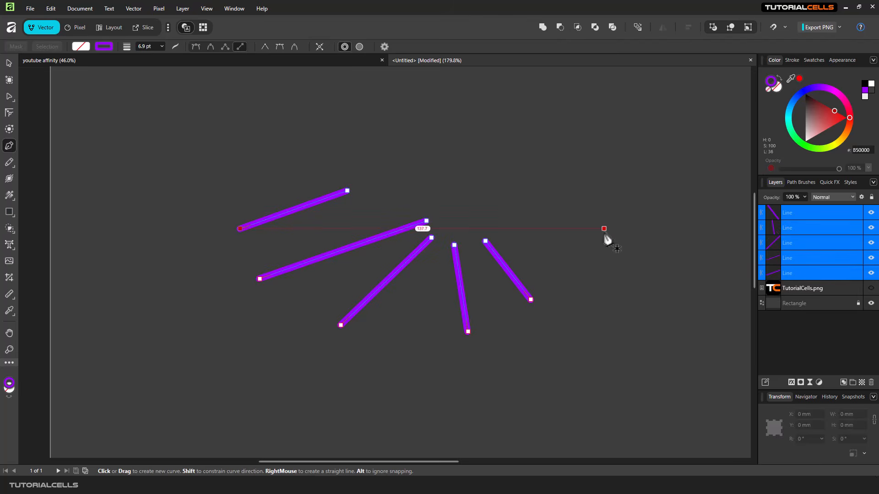
key(Delete)
click(385, 48)
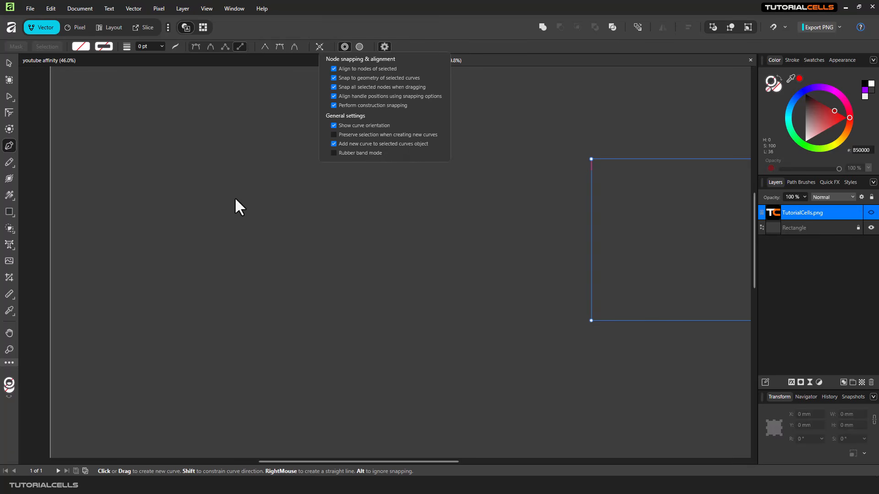
Draw a diagonal line, then nudge it slightly up and left with the Move tool.
click(325, 145)
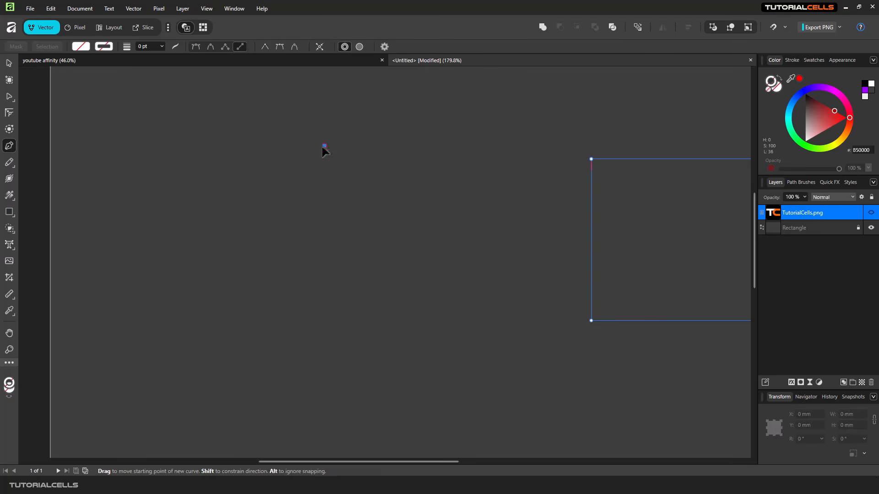
click(194, 229)
click(9, 62)
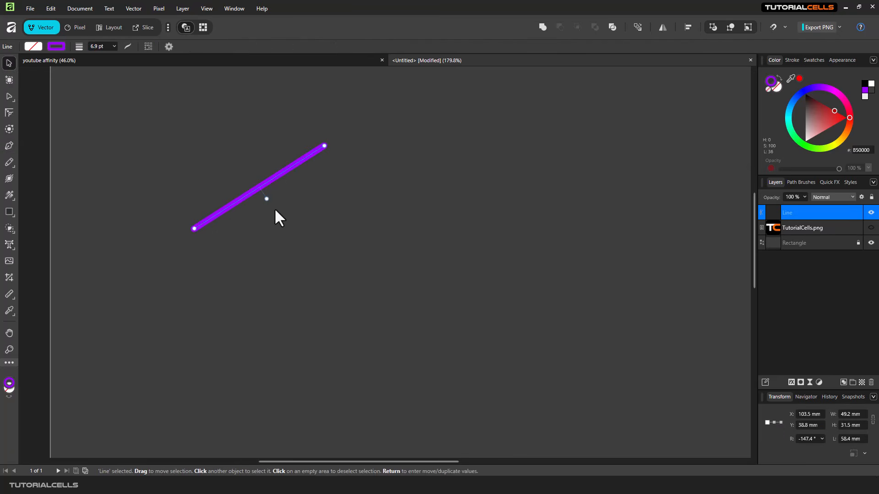
mouse_move(284, 183)
mouse_down()
mouse_move(263, 179)
mouse_move(279, 182)
mouse_up()
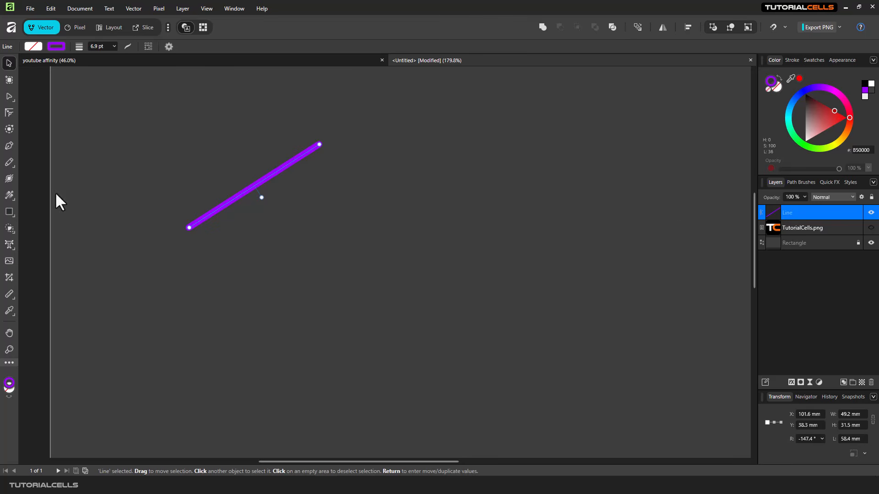
Draw two more separate diagonal purple lines with the Pen tool.
click(9, 147)
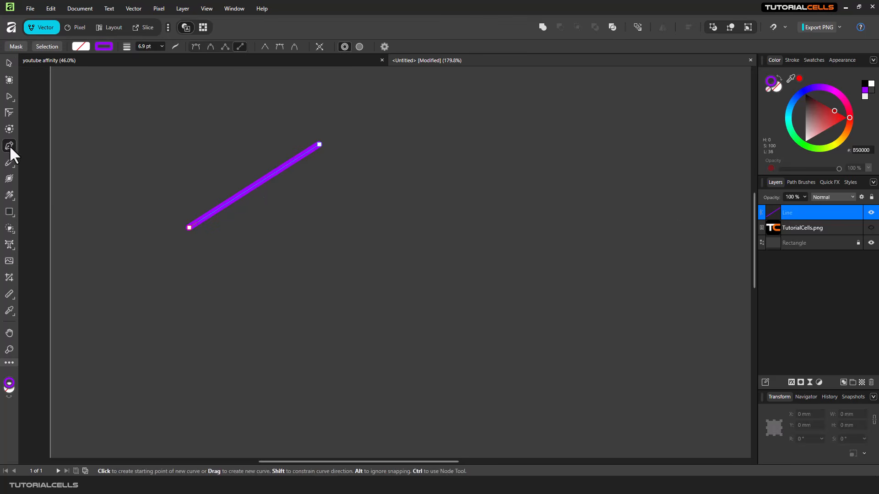
click(299, 239)
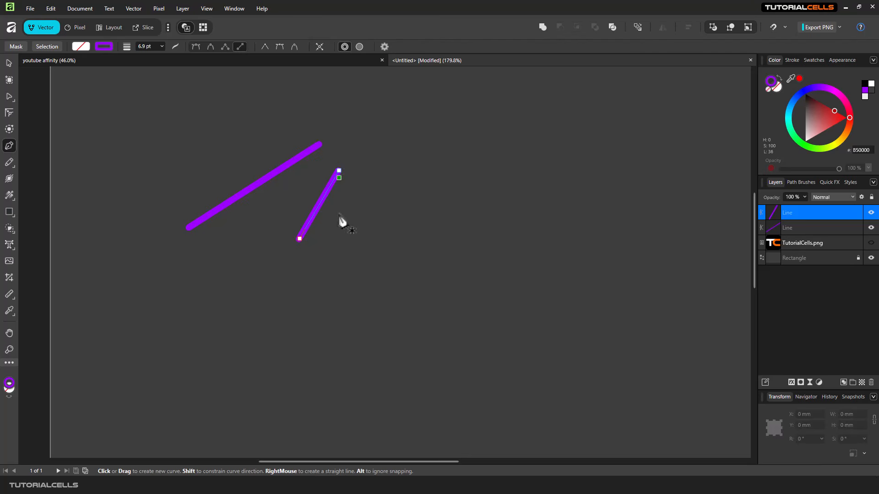
click(338, 247)
click(380, 192)
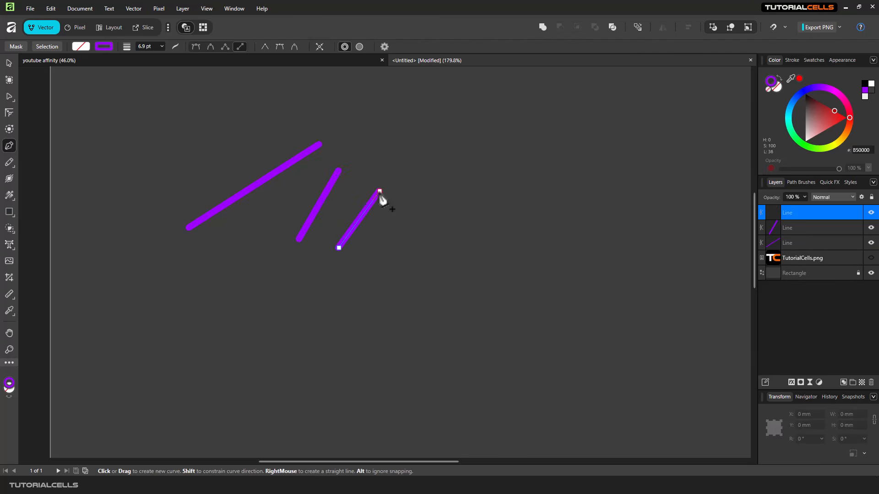
Draw a diagonal line and a vertical line, then delete all five lines.
click(384, 47)
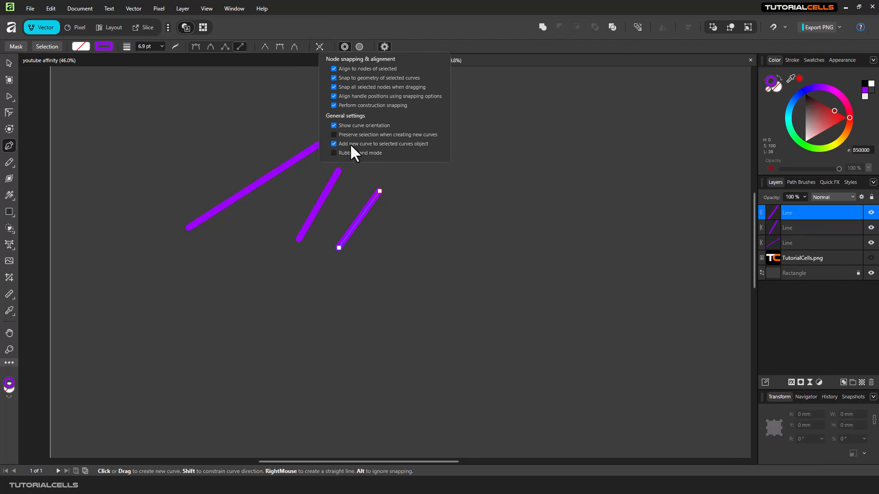
click(460, 186)
click(431, 267)
click(521, 252)
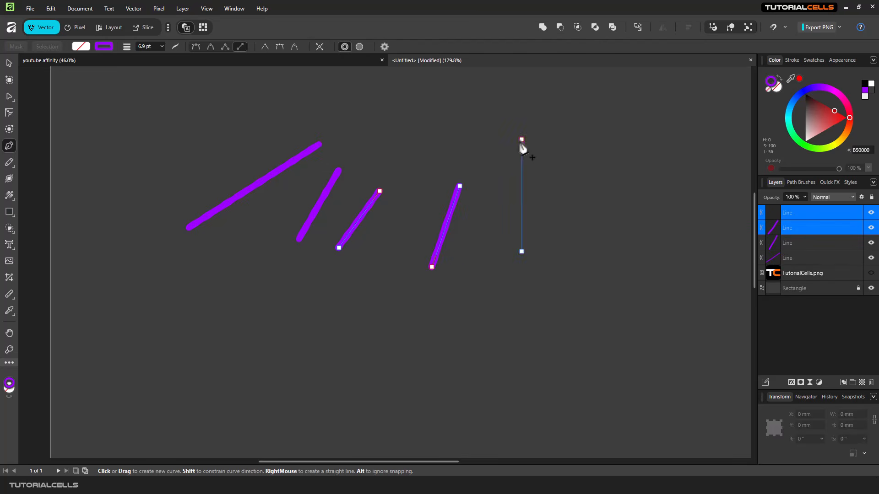
click(521, 139)
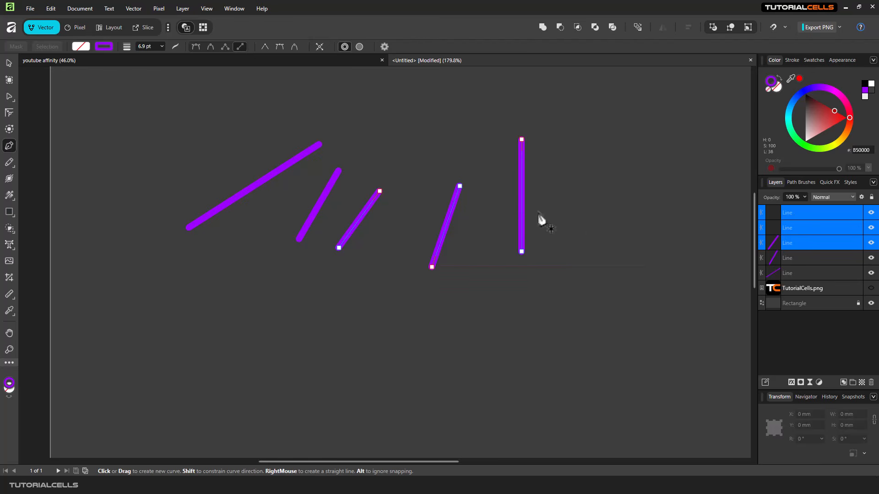
shift+click(777, 271)
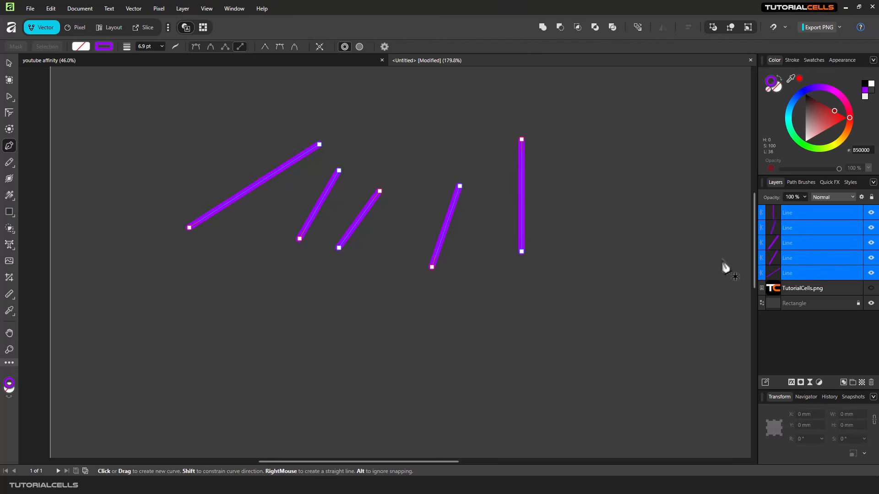
key(Delete)
Draw two new diagonal purple lines on the left.
click(385, 47)
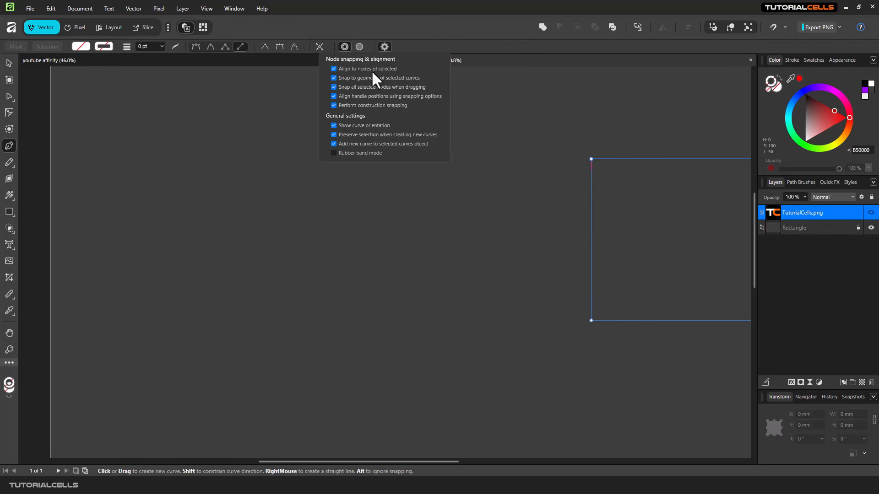
click(300, 211)
click(208, 268)
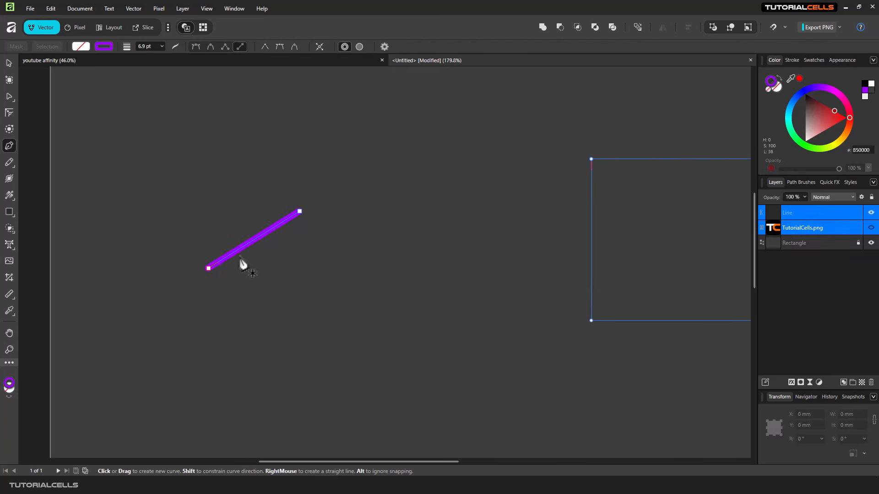
click(290, 320)
click(355, 258)
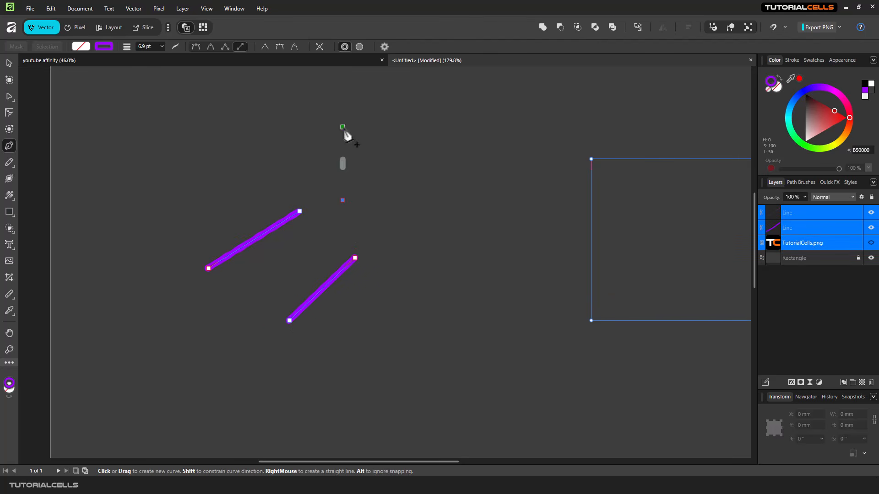
Select the lower line, check the pen settings, and cancel an accidental Save As.
click(779, 228)
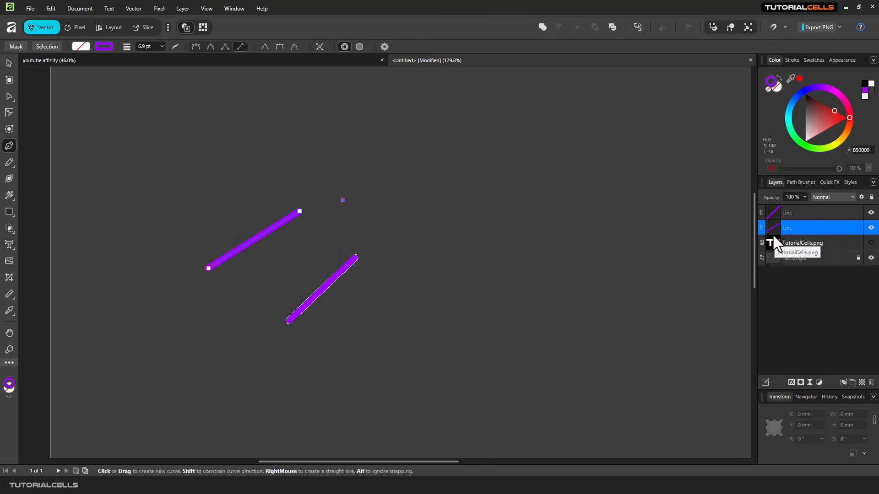
click(385, 47)
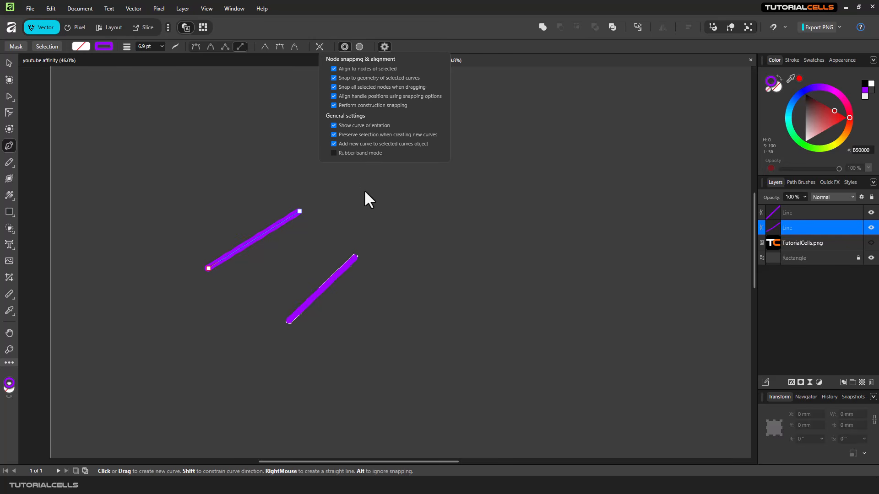
click(377, 203)
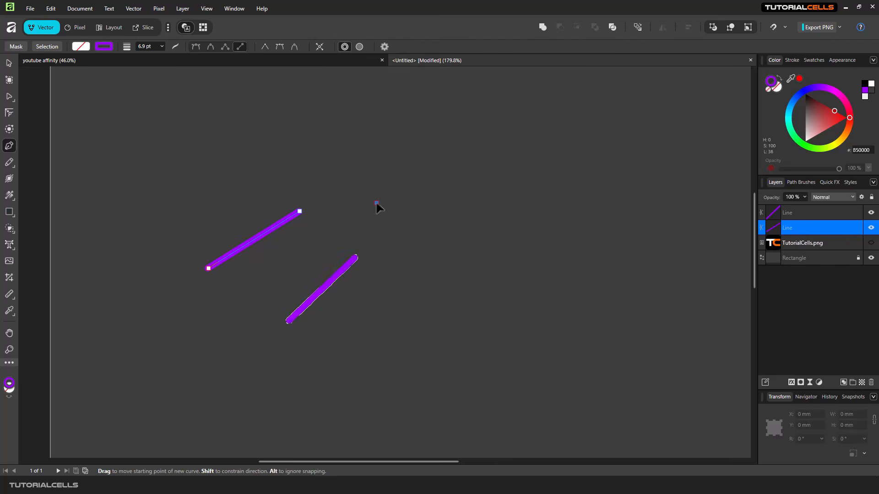
key(ctrl+s)
click(482, 361)
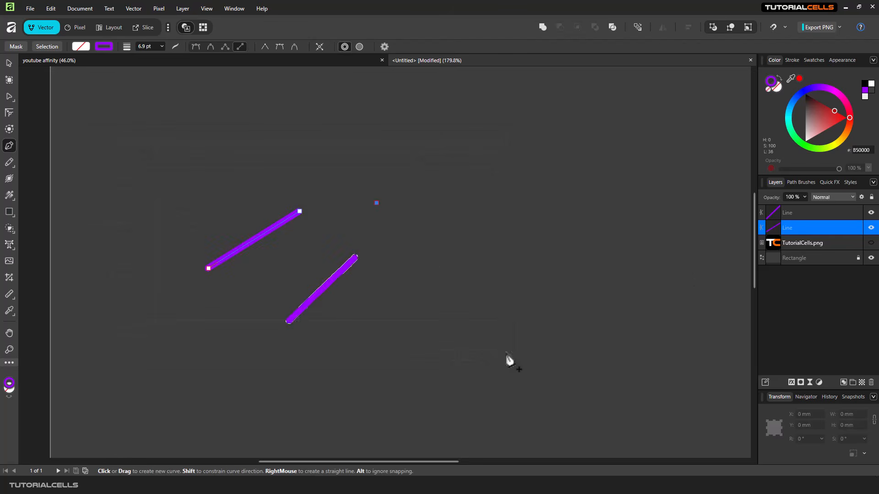
Select both Line layers with the Move tool and delete them.
click(9, 63)
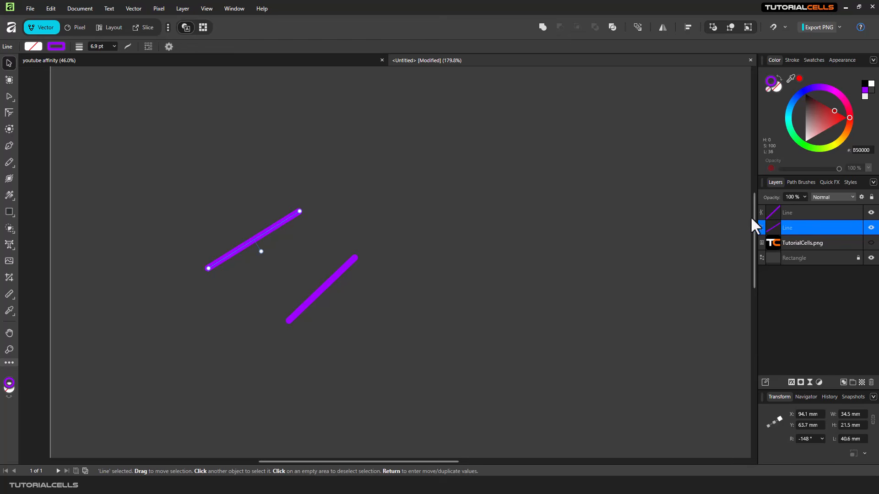
click(771, 211)
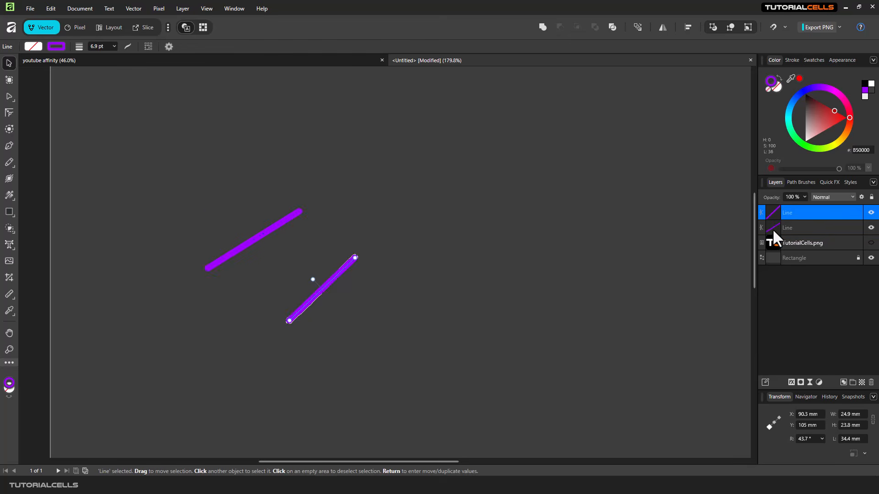
shift+click(772, 228)
key(Delete)
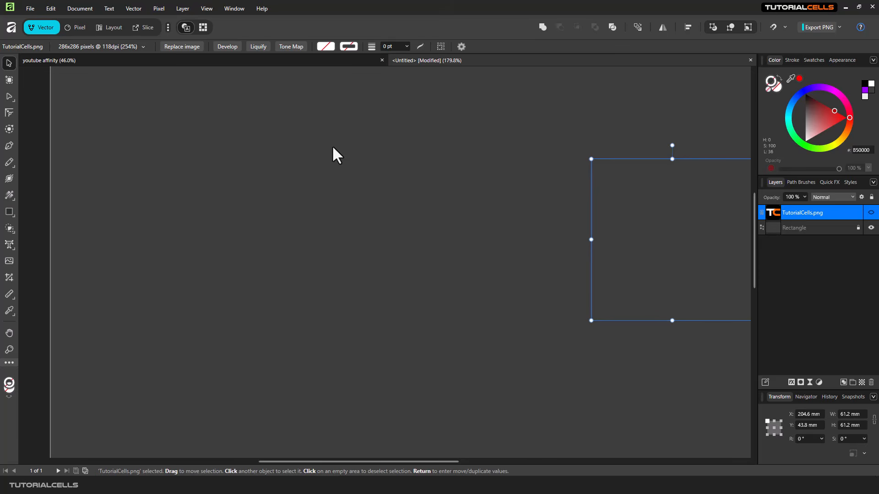
Choose the Pen in Smooth mode and start a purple curve rising up-right.
click(9, 144)
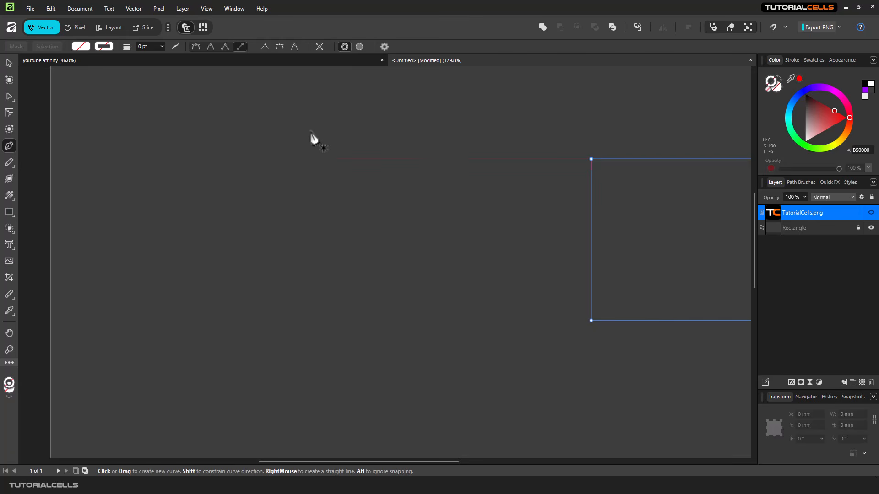
click(384, 46)
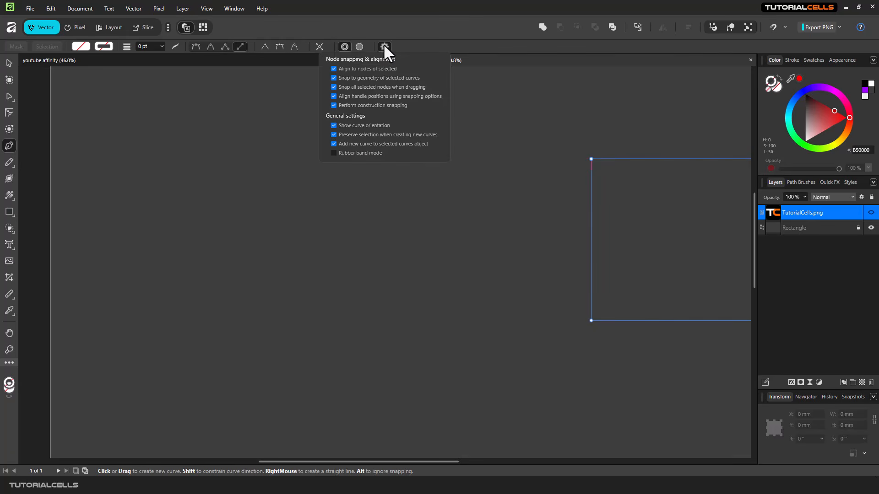
click(209, 45)
click(210, 45)
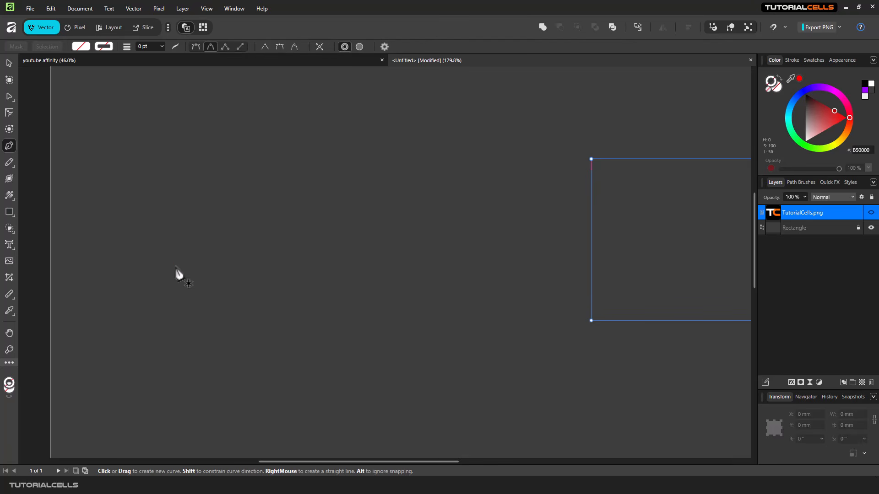
drag(177, 266, 252, 169)
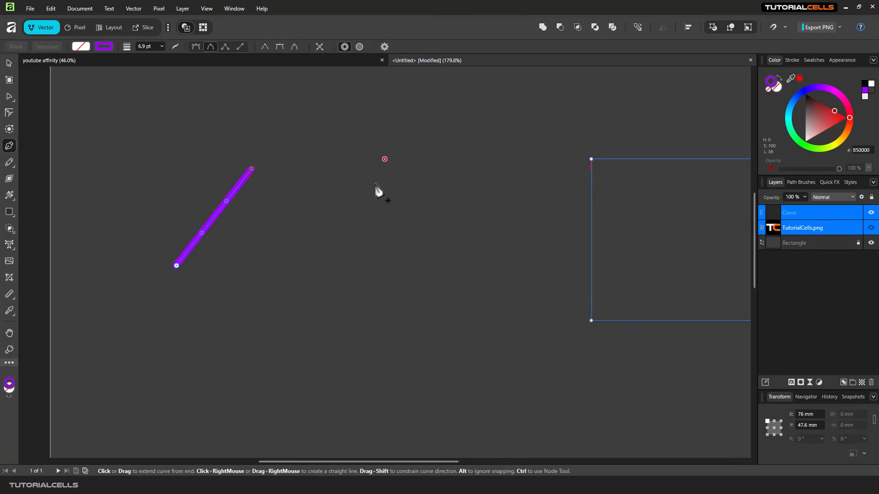
Turn on rubber band mode and continue the curve into an S curling back left.
click(383, 47)
click(364, 152)
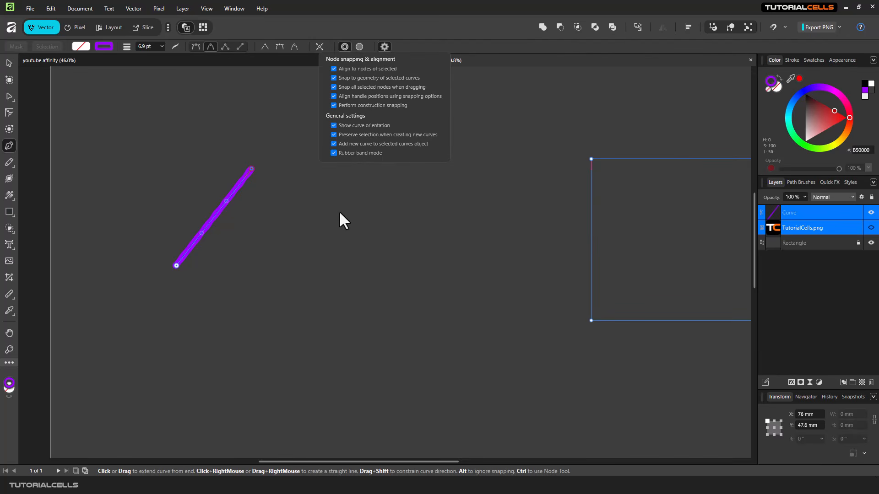
click(380, 226)
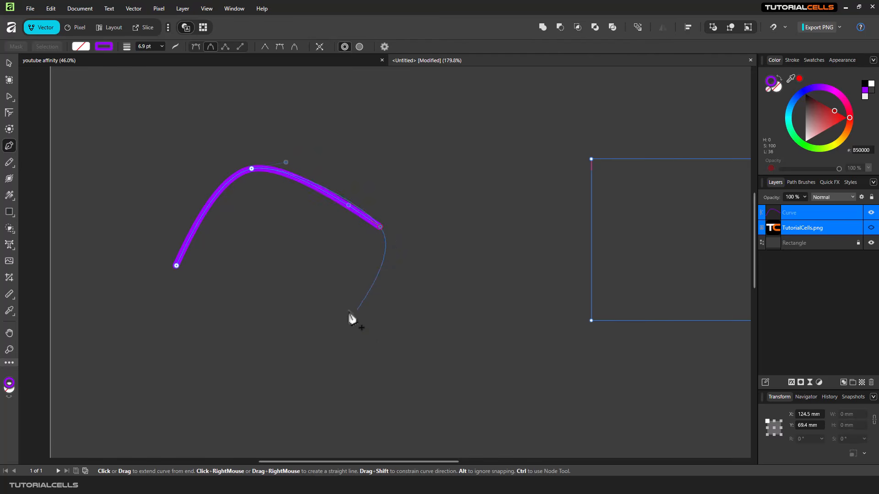
click(451, 163)
click(401, 114)
click(341, 137)
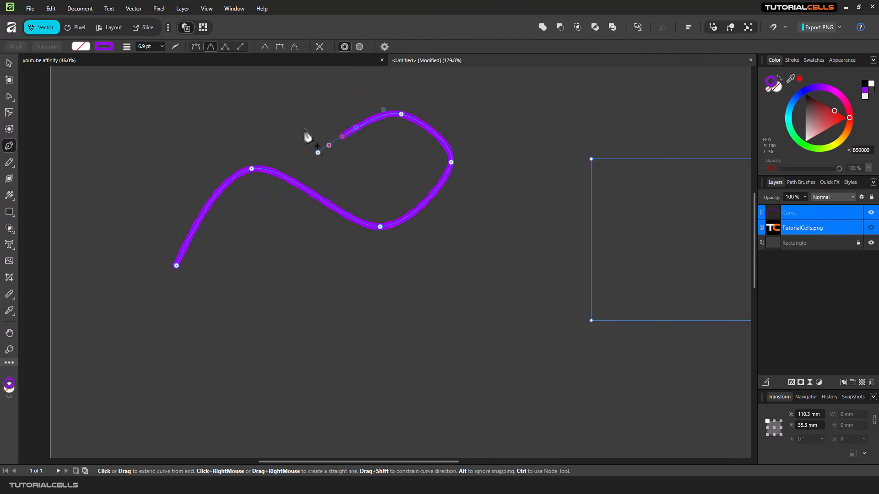
click(301, 121)
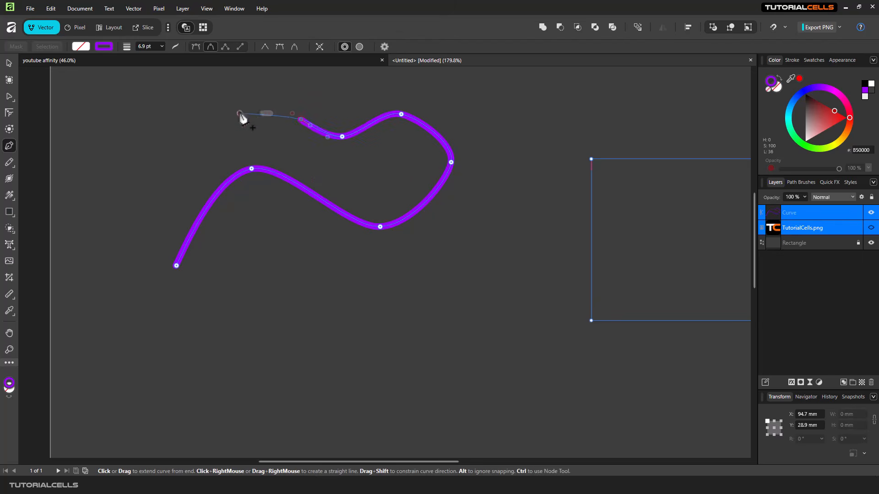
key(Escape)
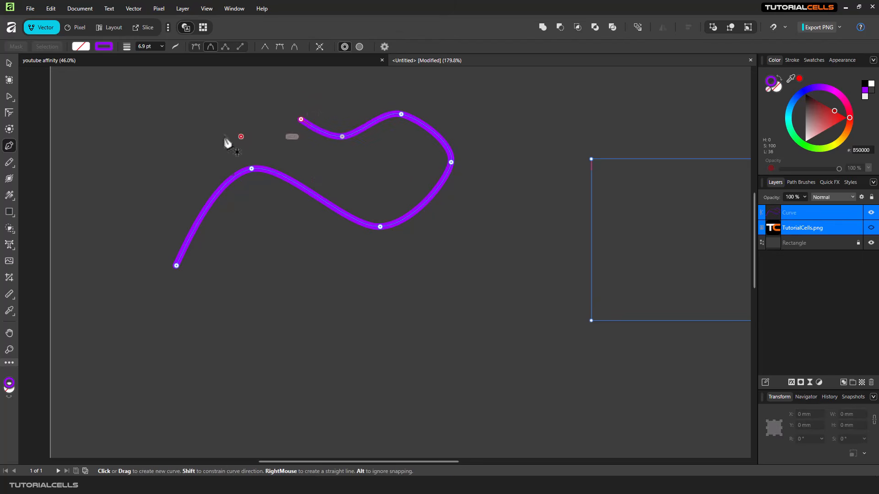
Select the Curve layer and draw a closed leaf shape at the upper right.
click(772, 214)
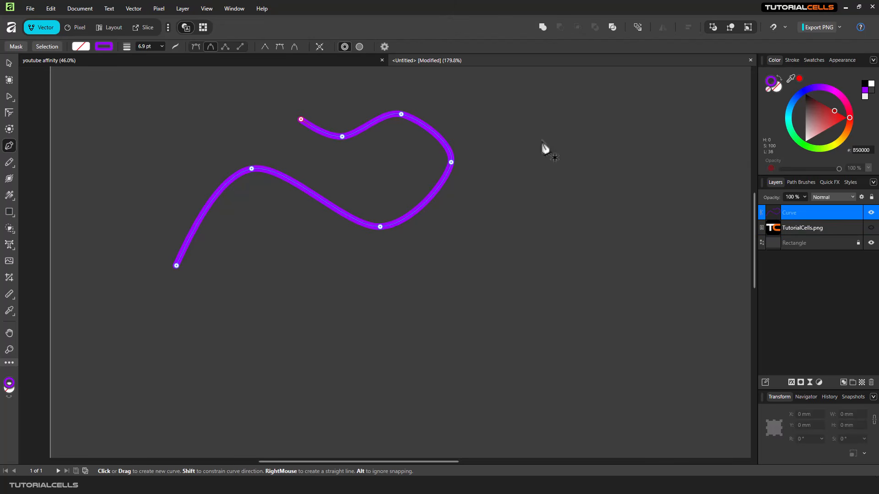
click(385, 46)
click(549, 179)
click(487, 282)
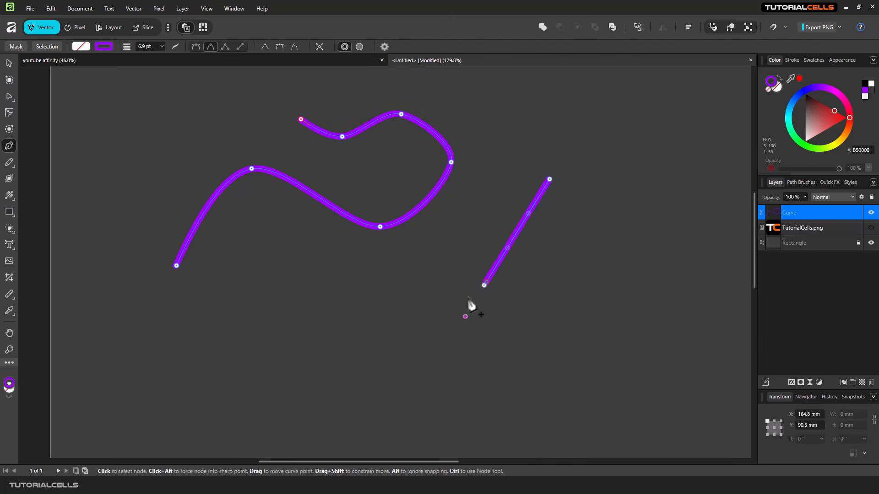
click(380, 313)
drag(380, 273, 475, 227)
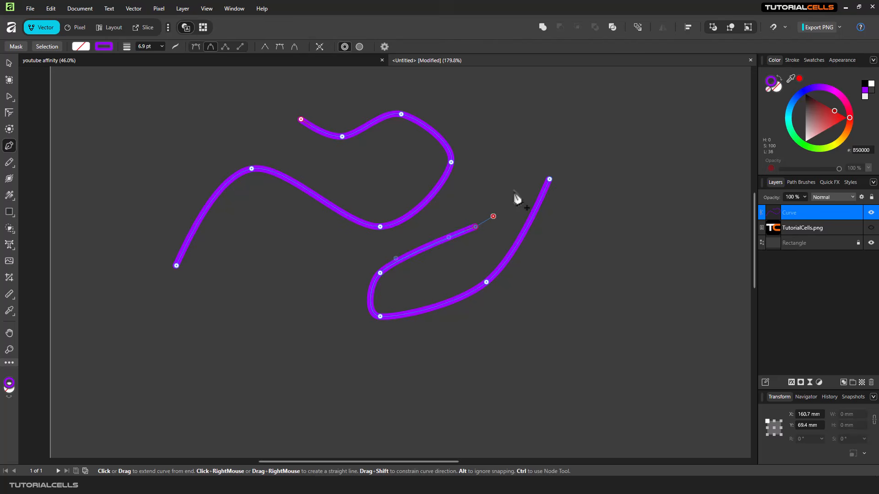
click(549, 179)
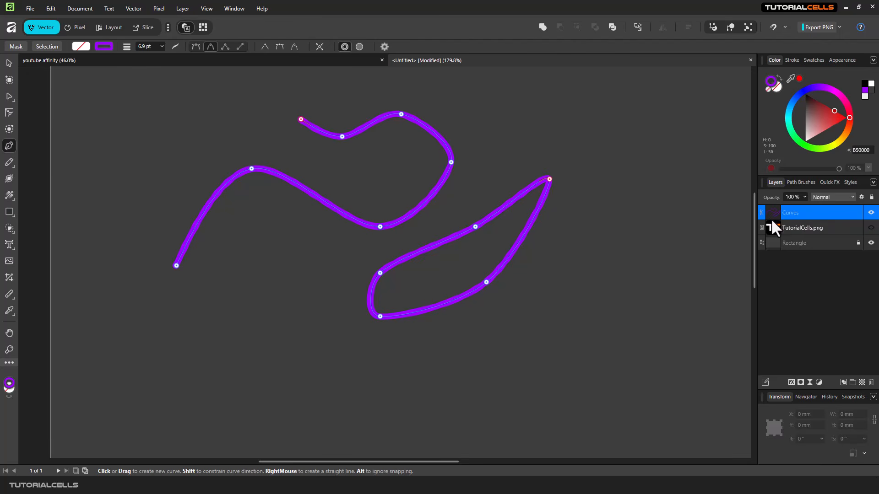
Draw a small closed triangle and untick Preserve selection and Add new curve to selected.
click(634, 233)
click(616, 308)
click(549, 283)
drag(635, 234, 646, 237)
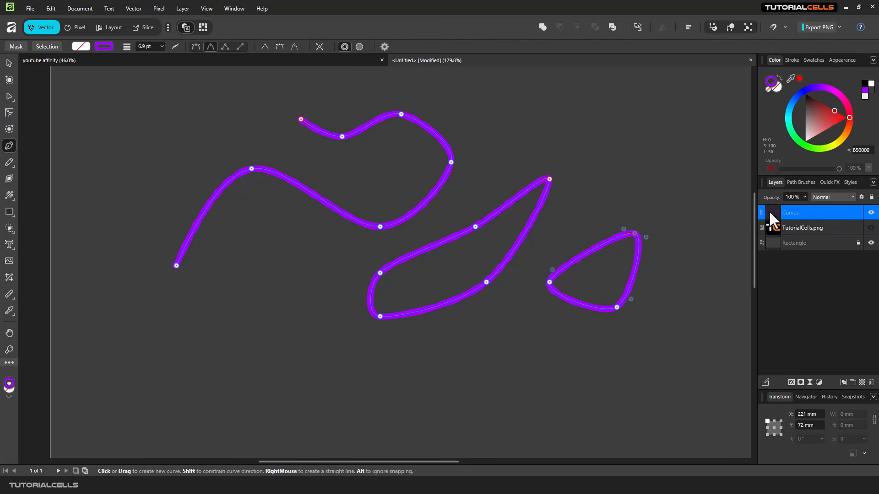
click(384, 47)
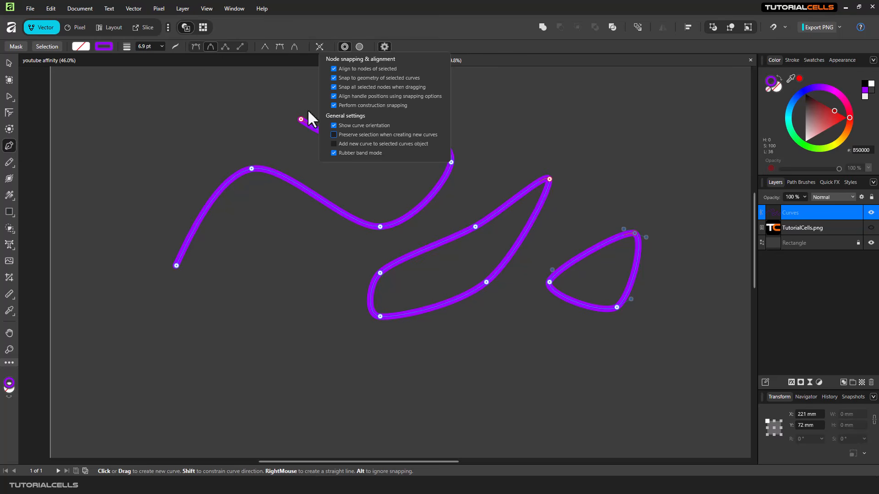
Draw a new hooked curve starting at the lower left.
click(140, 355)
drag(252, 289, 272, 323)
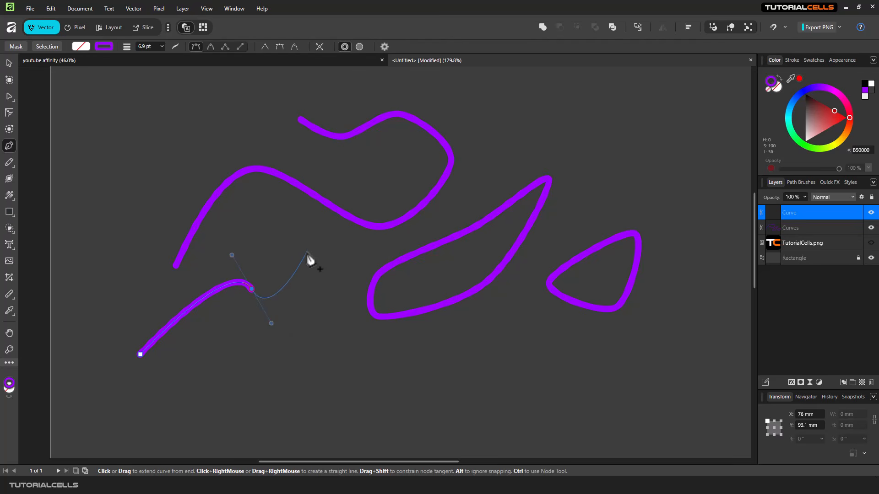
drag(307, 251, 279, 228)
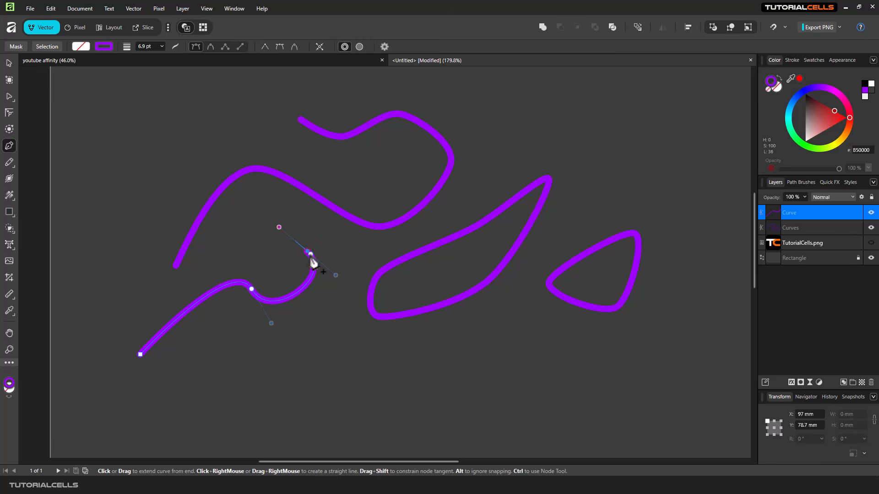
key(Escape)
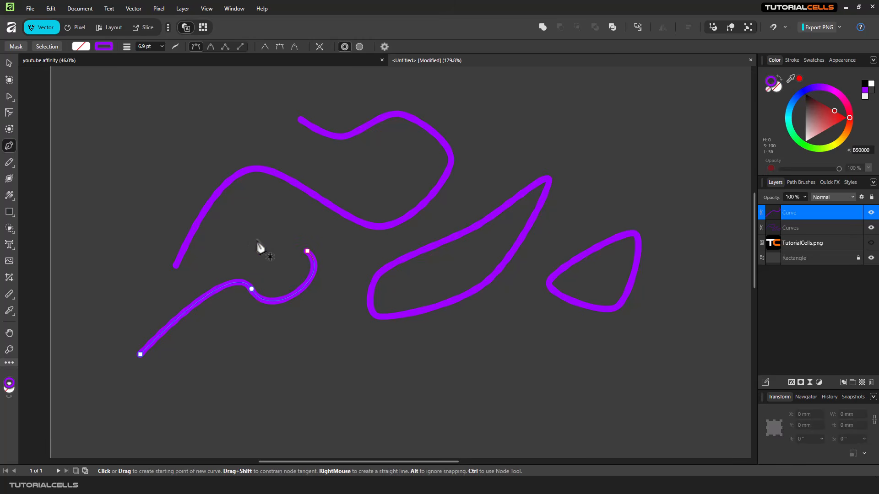
Marquee-select all the purple curves with the Move tool and delete them.
click(8, 65)
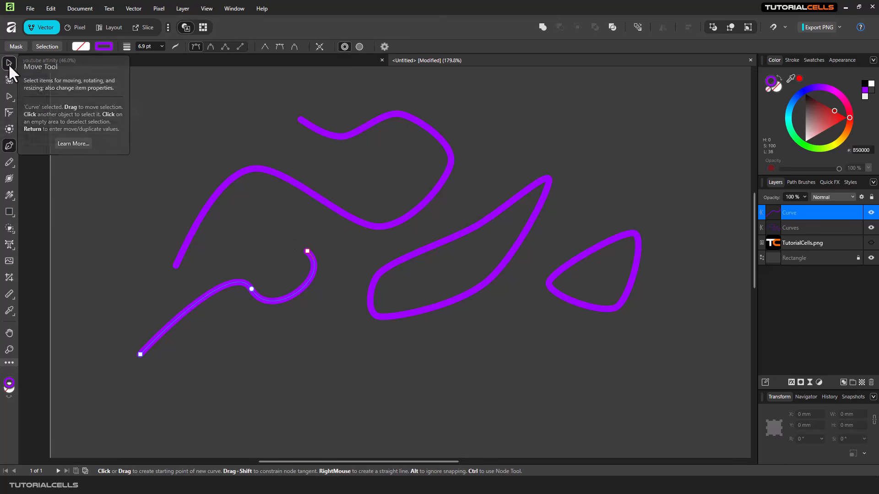
click(344, 264)
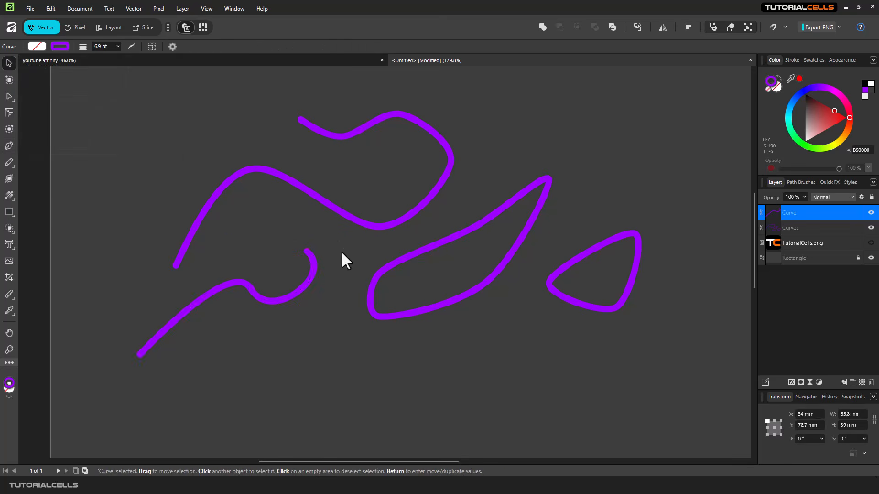
click(316, 267)
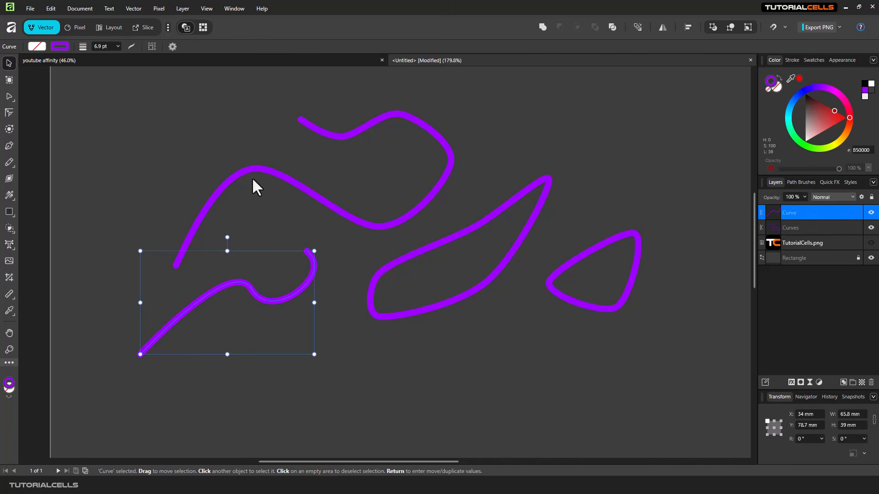
drag(656, 117, 193, 364)
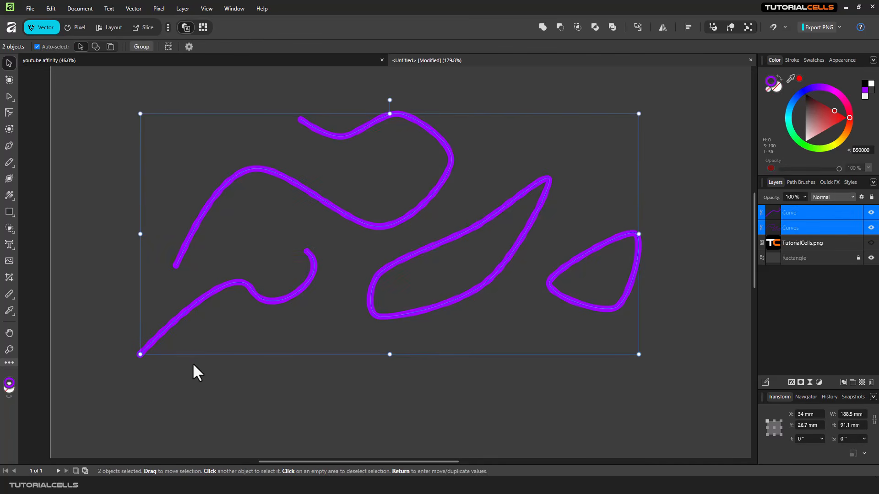
key(Delete)
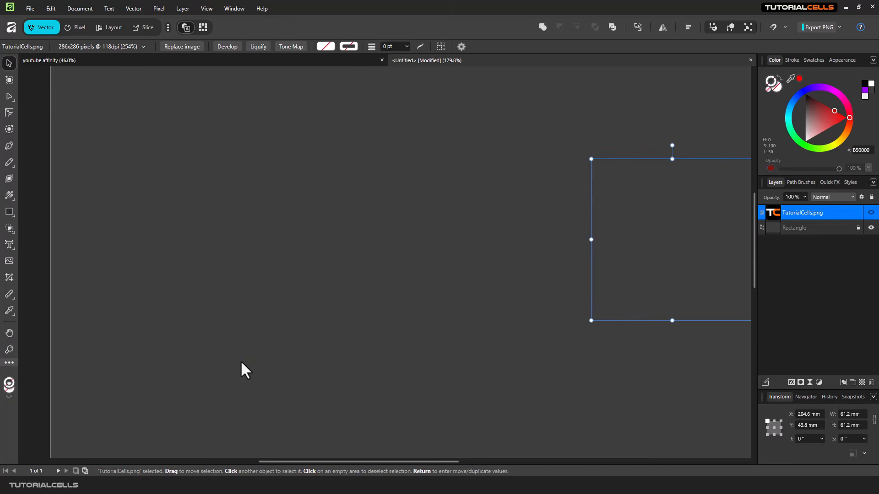
Show the TutorialCells.png image and move the TC logo to the page centre.
click(870, 212)
drag(595, 220, 405, 235)
scroll(405, 234, up, 1)
scroll(405, 235, up, 1)
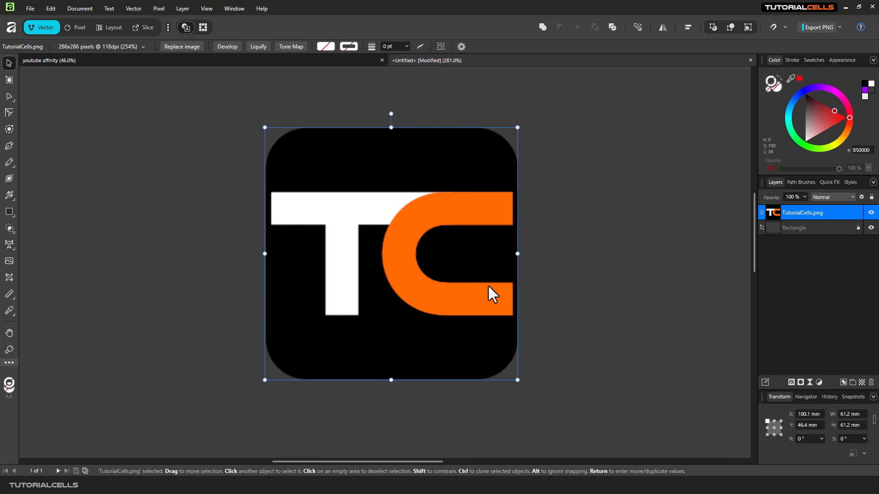
With the Pen in smart curve mode, trace points up the T's left side and across the top.
click(8, 146)
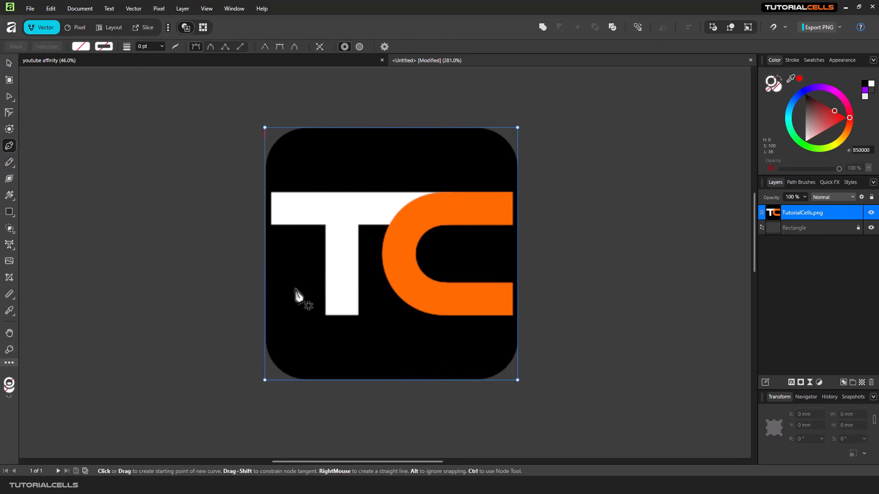
click(210, 47)
click(306, 315)
click(331, 264)
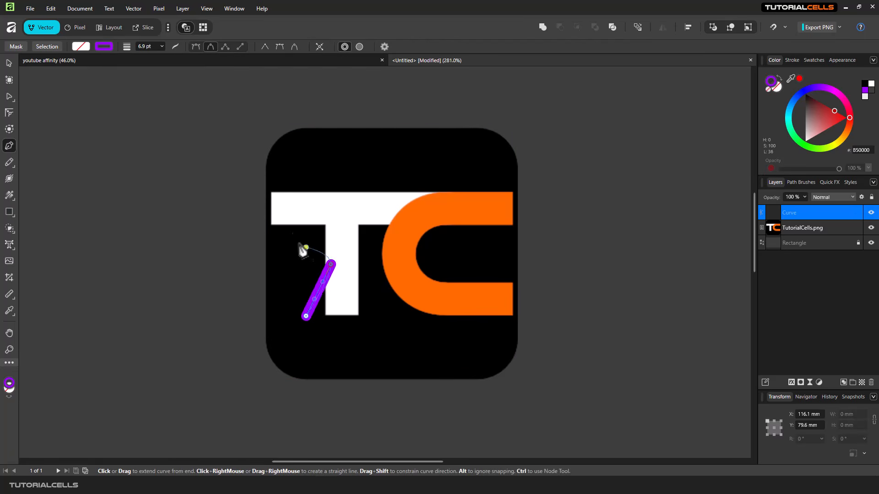
click(297, 211)
click(350, 161)
click(440, 158)
Continue the curve around the C and logo bottom, set stroke to 0 pt, and close it.
click(477, 207)
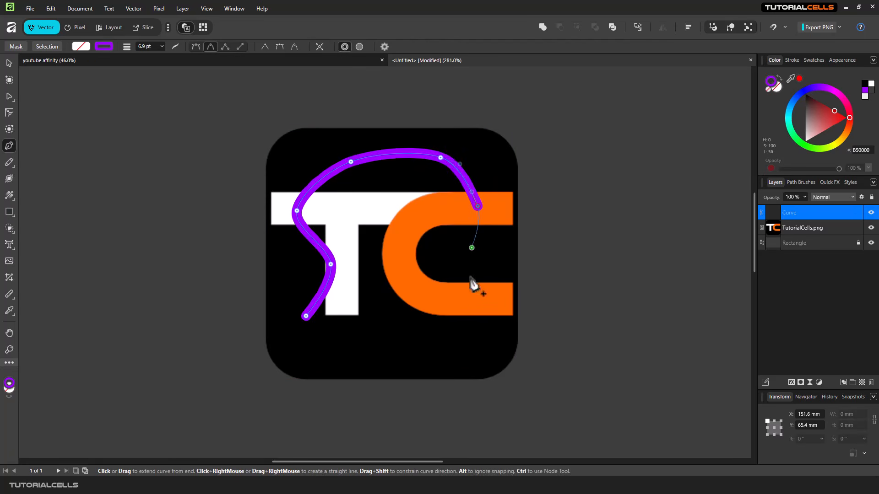
click(473, 309)
click(393, 363)
click(326, 341)
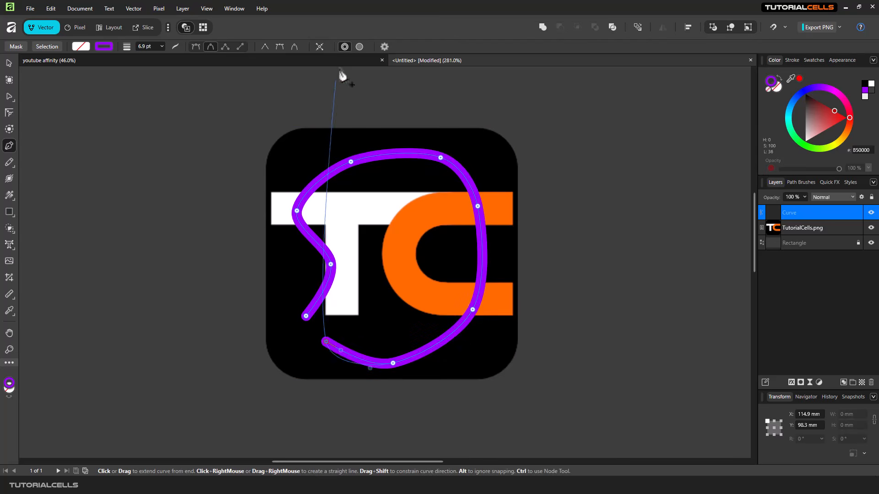
click(343, 45)
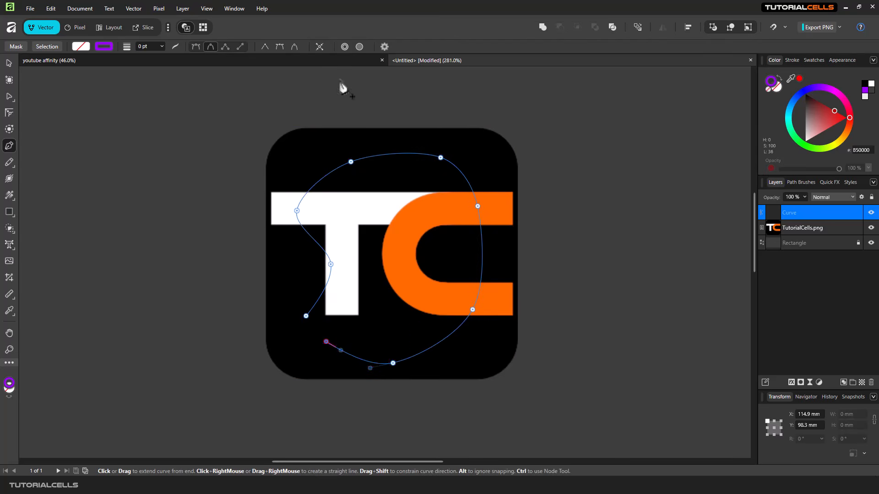
click(305, 319)
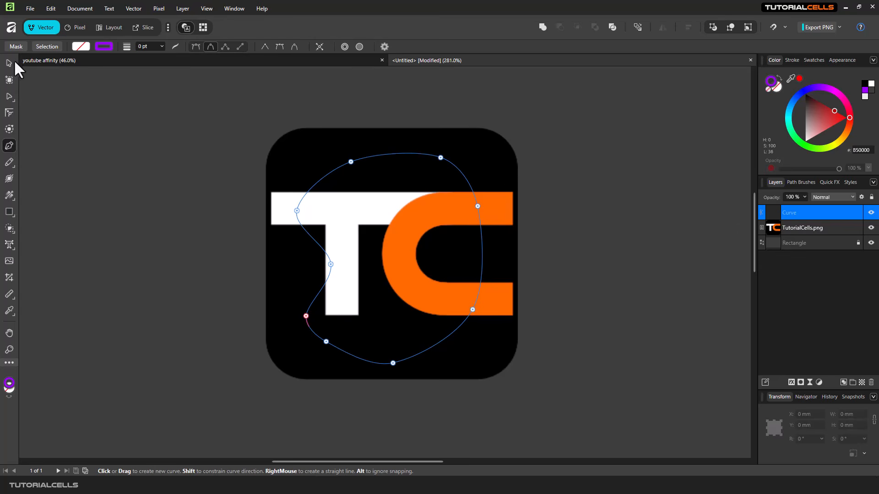
Mask the TC logo image with the curve and nudge the clipped artwork.
click(17, 46)
scroll(382, 245, down, 3)
scroll(387, 252, up, 3)
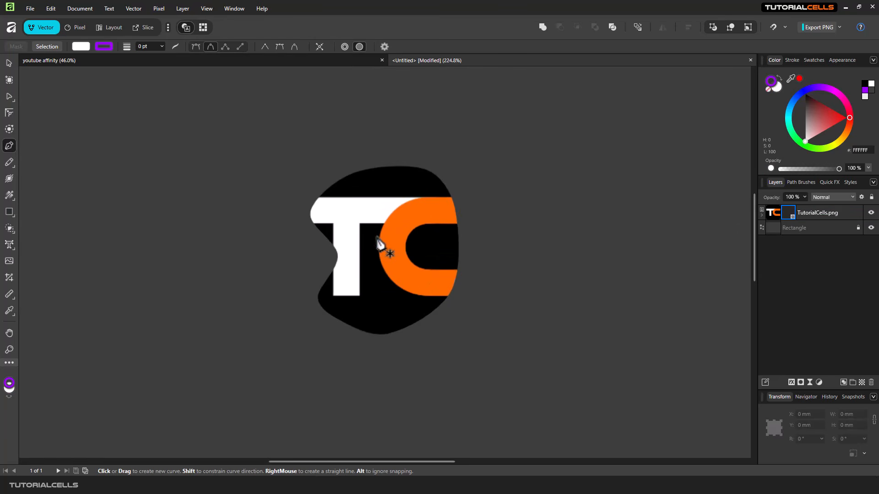
click(8, 61)
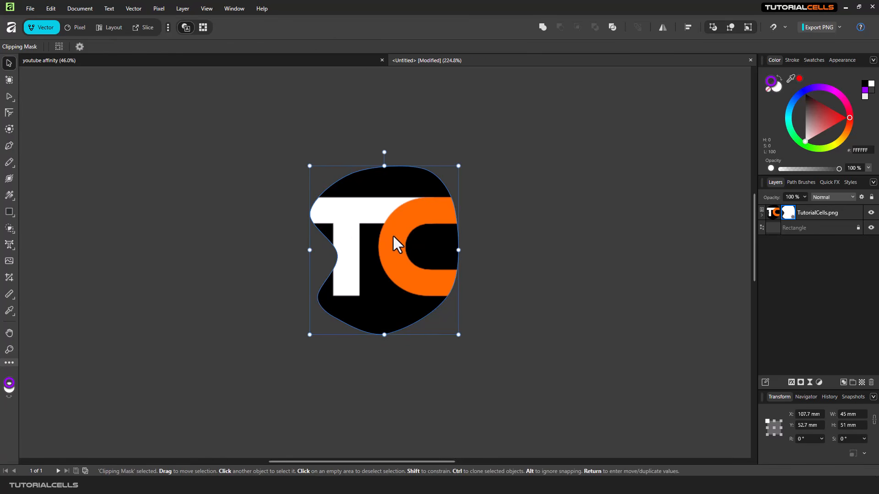
mouse_move(392, 234)
mouse_down()
mouse_move(363, 221)
mouse_move(399, 180)
mouse_move(478, 210)
mouse_move(448, 304)
mouse_move(406, 232)
mouse_move(403, 242)
mouse_up()
Select the mask shape in Layers and drag it right and up to reveal other parts of the logo.
click(771, 213)
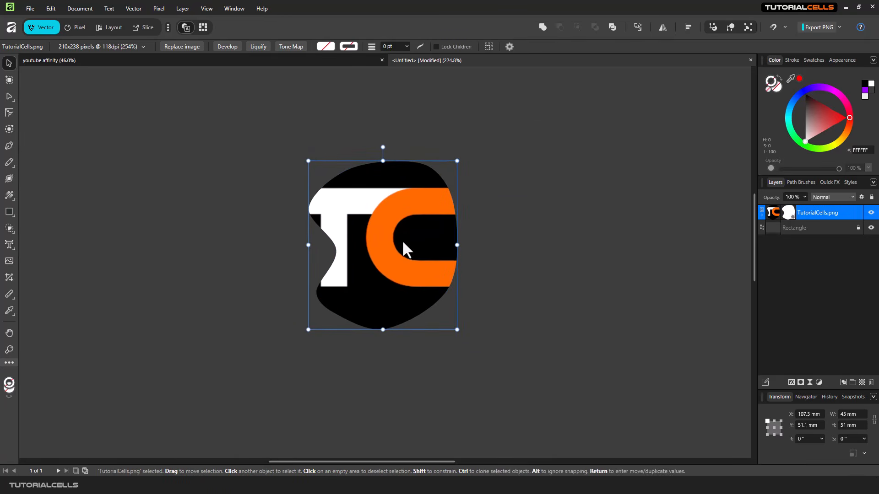
click(785, 212)
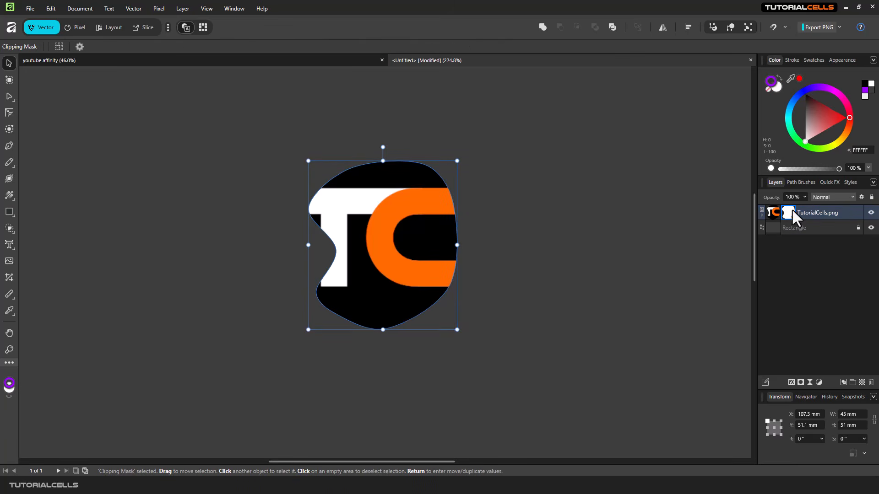
mouse_move(375, 256)
mouse_down()
mouse_move(435, 217)
mouse_move(364, 188)
mouse_move(279, 222)
mouse_move(372, 302)
mouse_move(439, 201)
mouse_move(292, 208)
mouse_move(410, 330)
mouse_move(427, 233)
mouse_move(325, 212)
mouse_move(327, 255)
mouse_move(369, 256)
mouse_up()
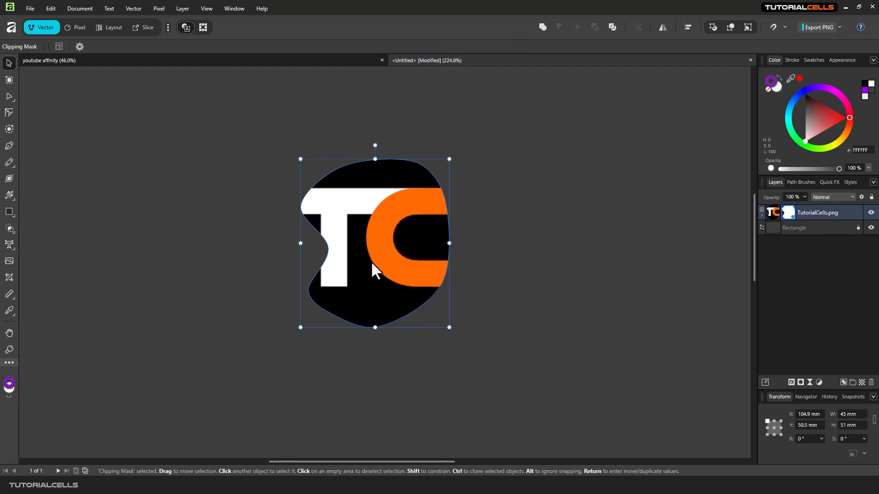
drag(371, 263, 372, 263)
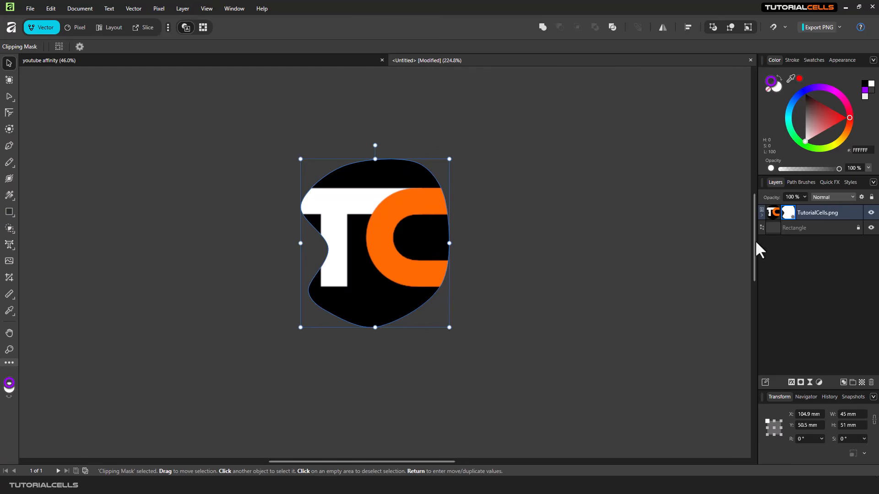
drag(392, 224, 402, 217)
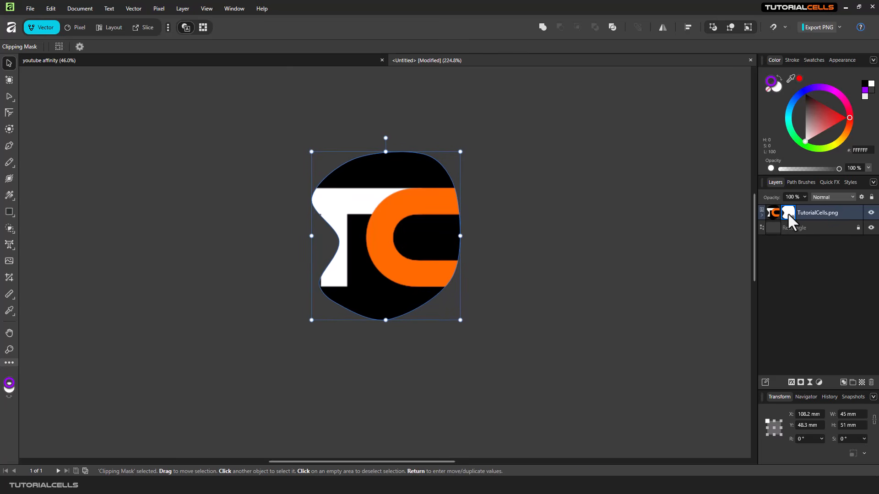
Delete the clipping mask and, with the Pen in Polygon mode, trace the T's stem and left crossbar corners.
key(Delete)
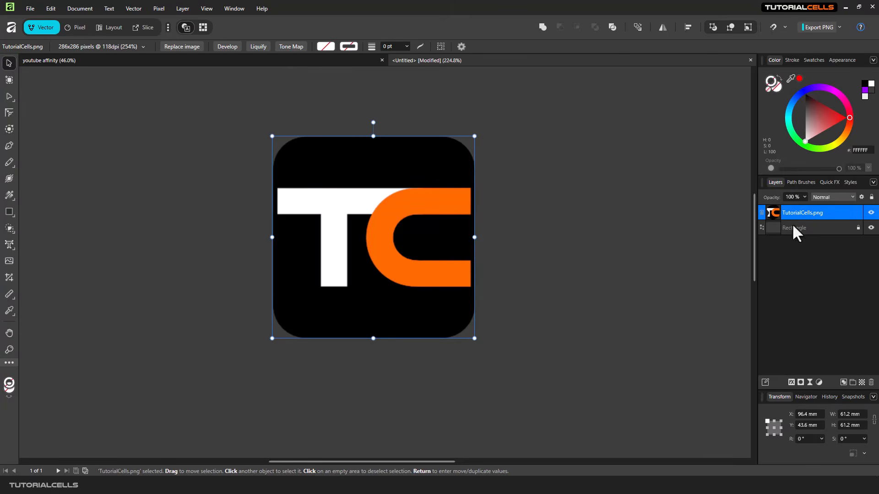
click(10, 145)
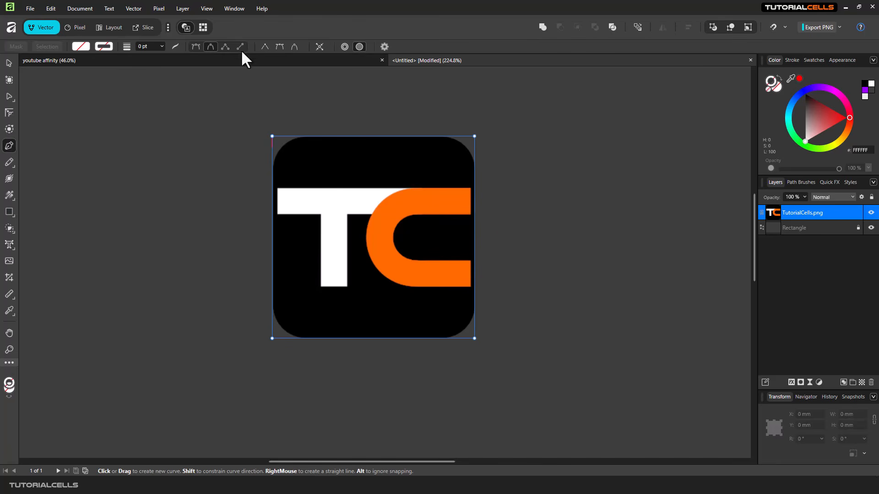
click(225, 47)
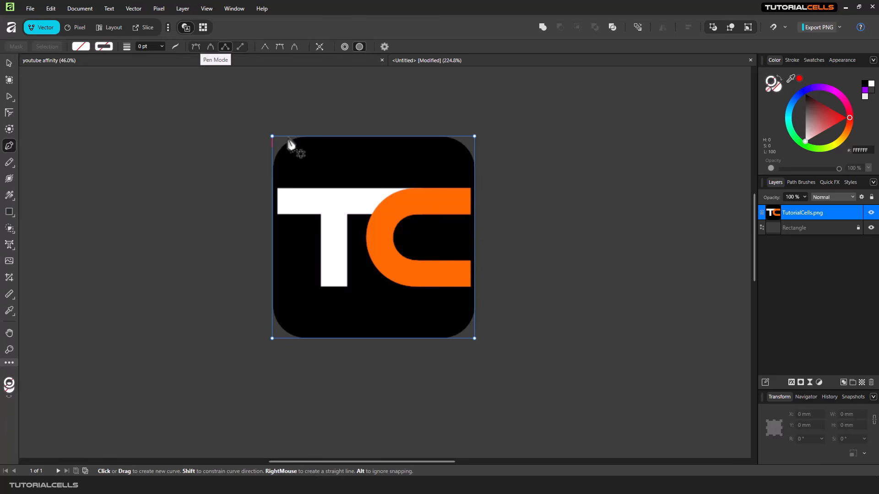
click(321, 285)
click(321, 218)
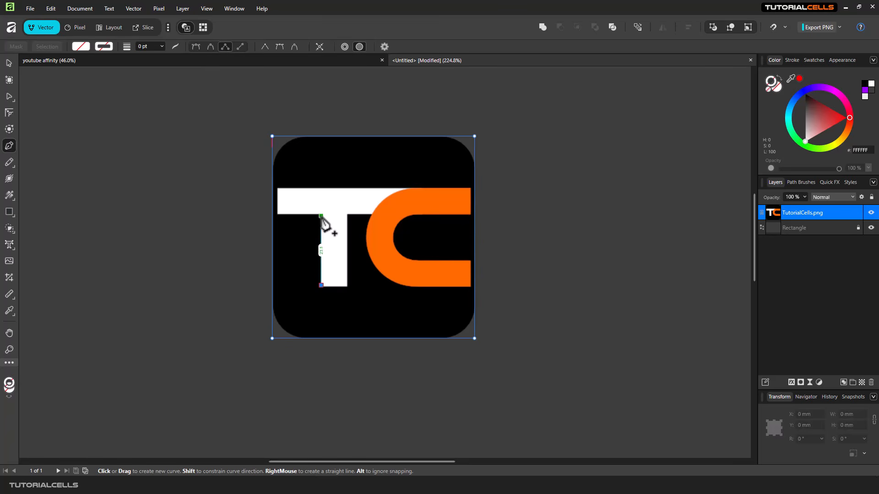
click(321, 216)
click(277, 215)
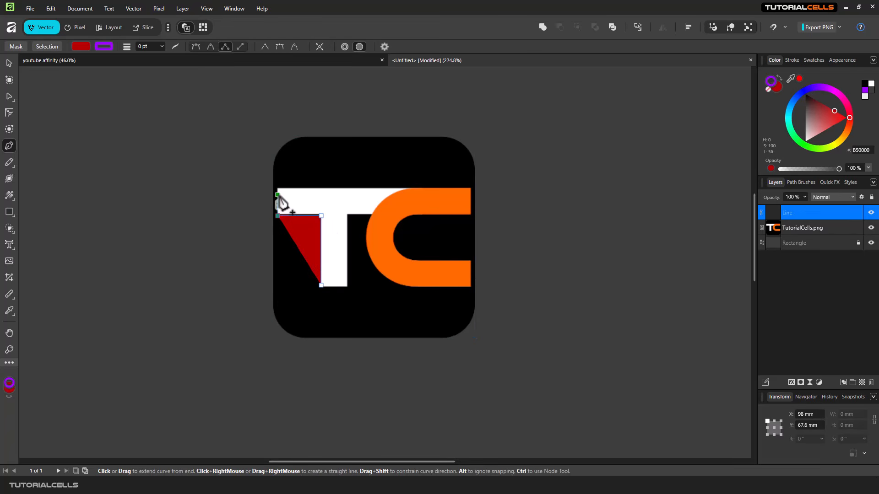
click(278, 188)
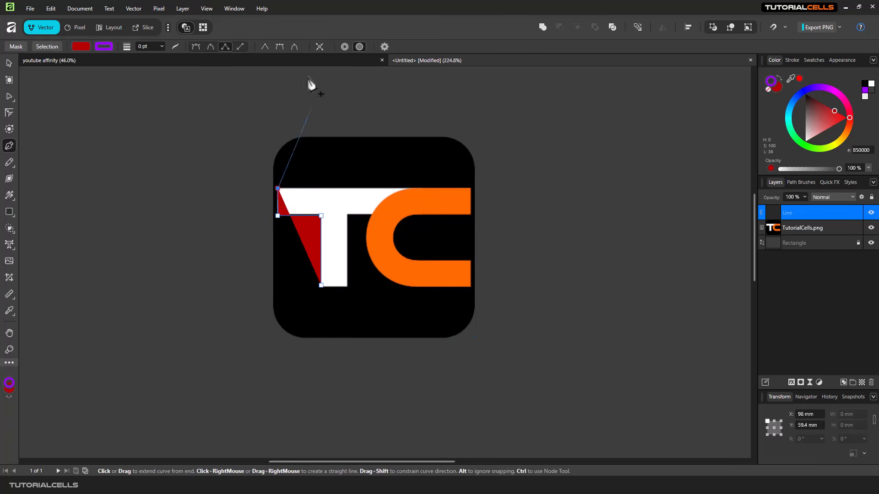
Turn off fill, trace the T's right corners, close the outline, and convert it to a selection.
click(359, 48)
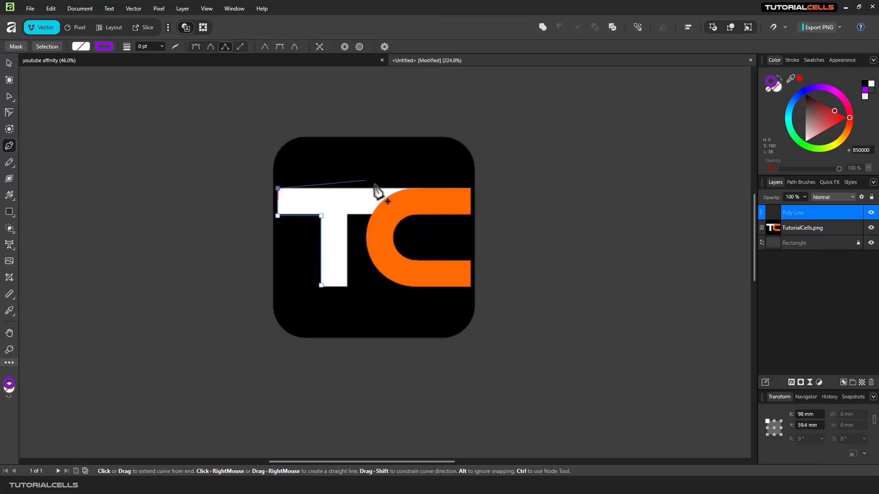
click(407, 188)
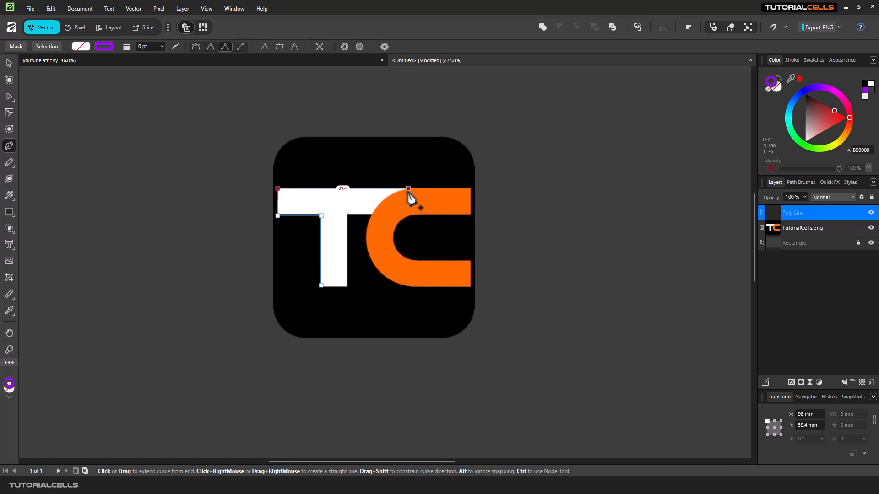
click(371, 215)
click(346, 216)
click(346, 287)
click(321, 286)
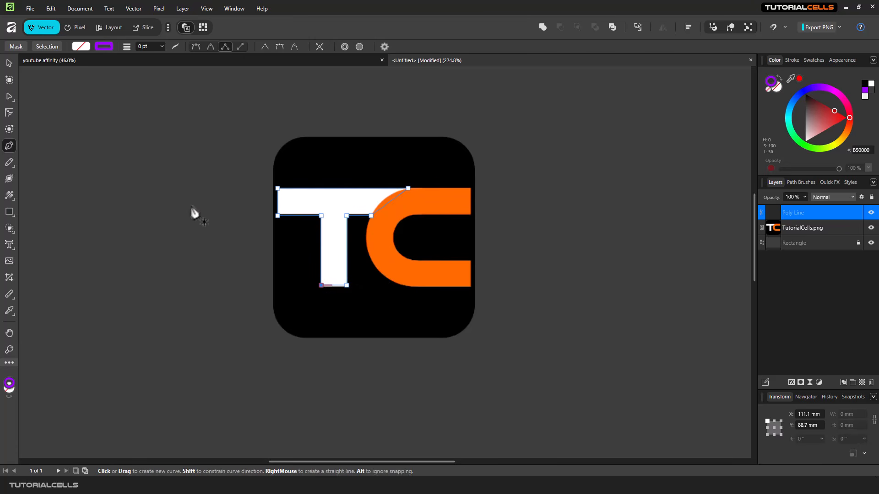
click(47, 46)
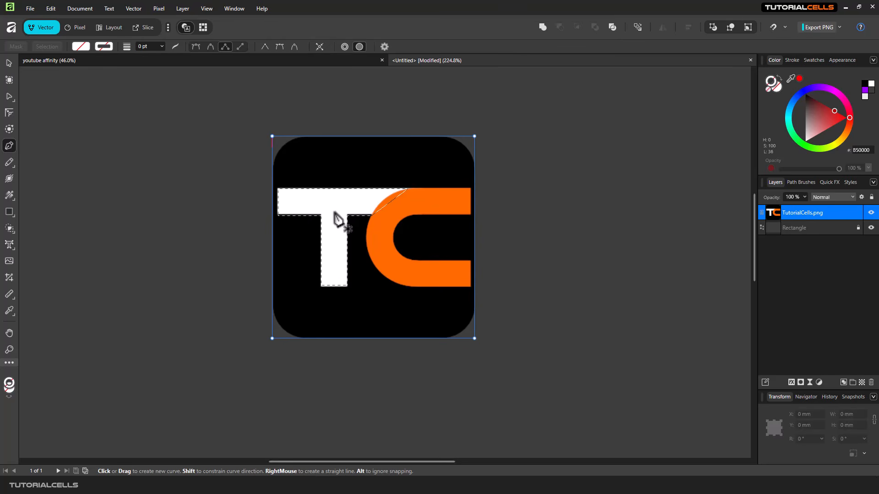
Delete the pixels inside the T, deselect, and move the logo image up and right.
key(Delete)
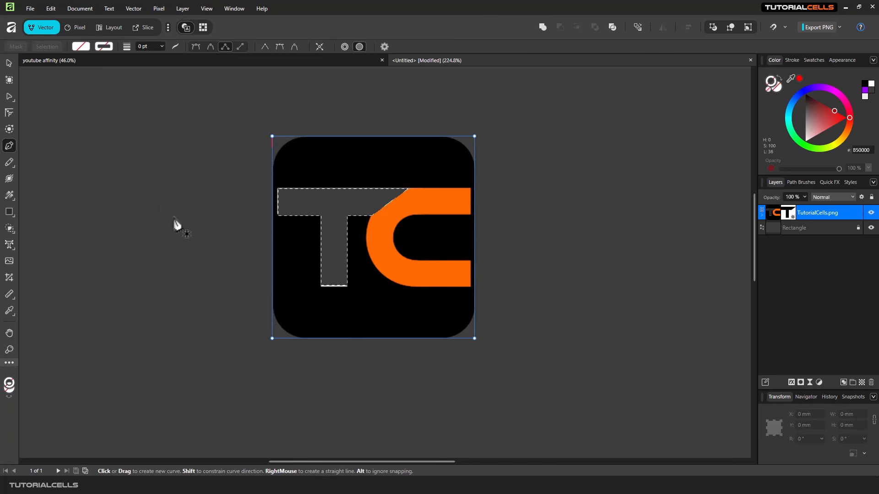
key(ctrl)
key(ctrl+d)
click(9, 63)
drag(312, 154, 350, 225)
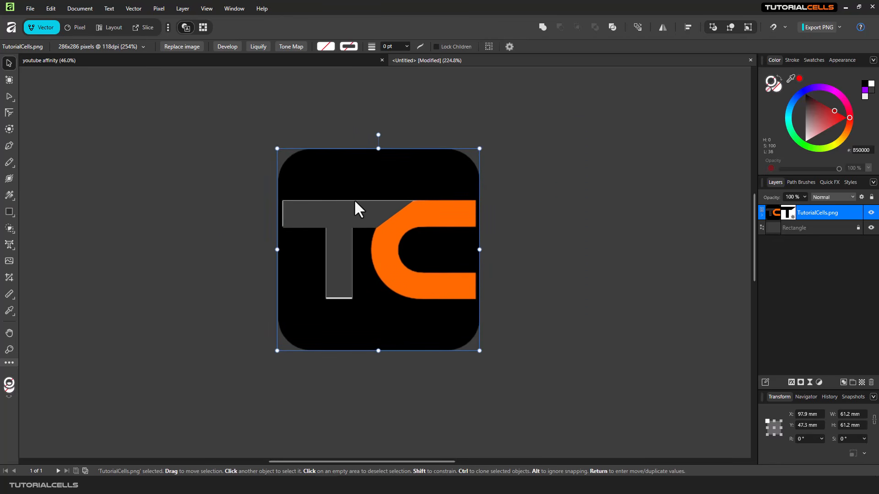
drag(355, 203, 396, 179)
Undo back to the intact white T, then move and delete the traced T outline.
key(ctrl+z)
key(ctrl+z)
key(ctrl+z)
key(ctrl+z)
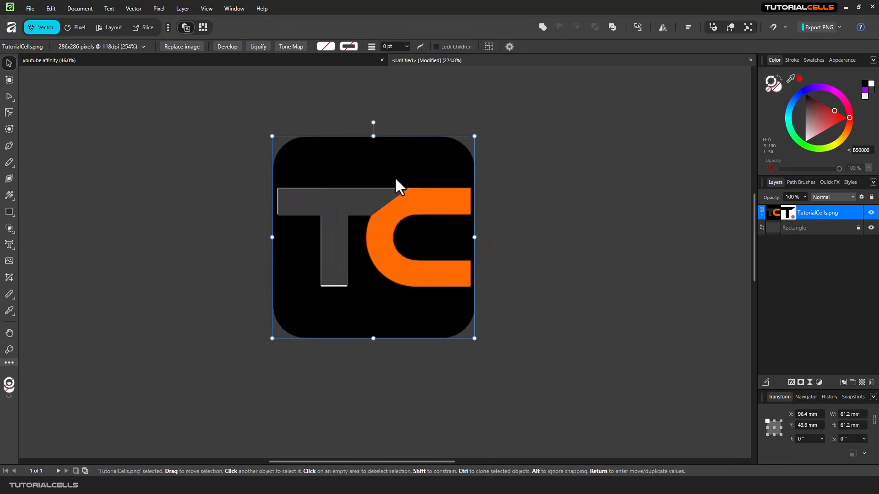
key(ctrl+z)
key(ctrl+z)
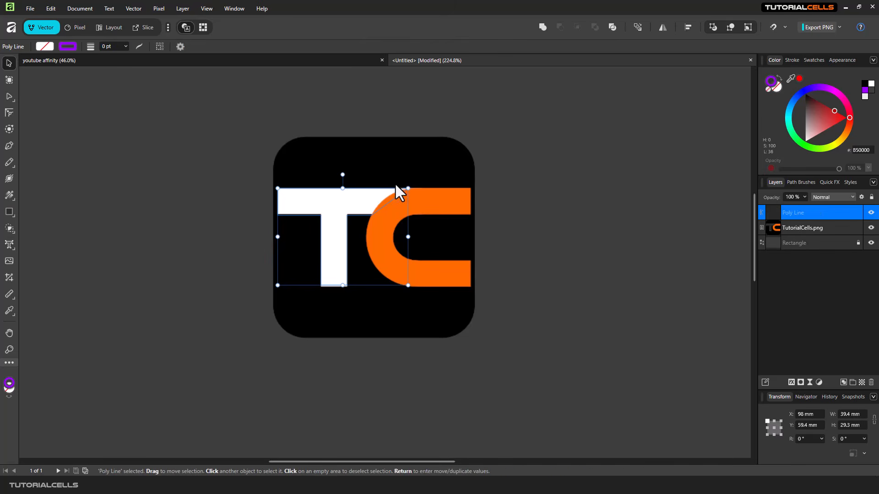
drag(374, 194, 419, 205)
key(Delete)
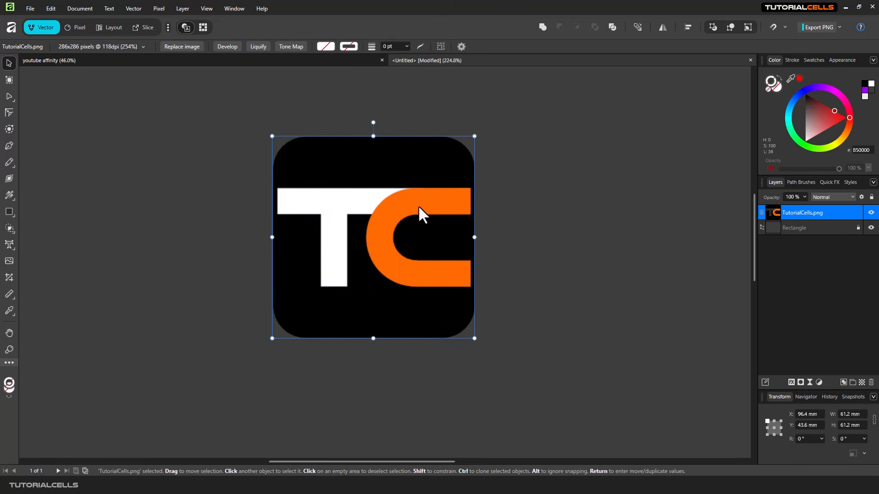
click(12, 147)
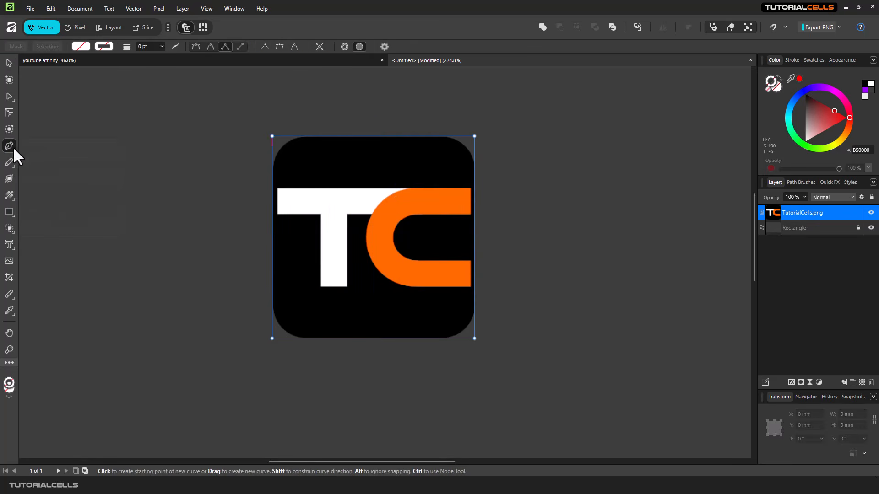